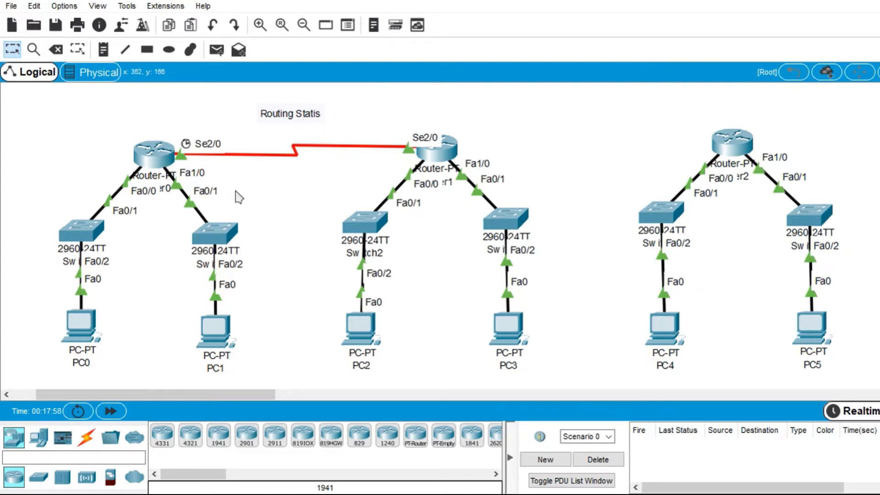
Review the static routes in the running configurations of Router0 and Router1, closing each router's window
click(163, 155)
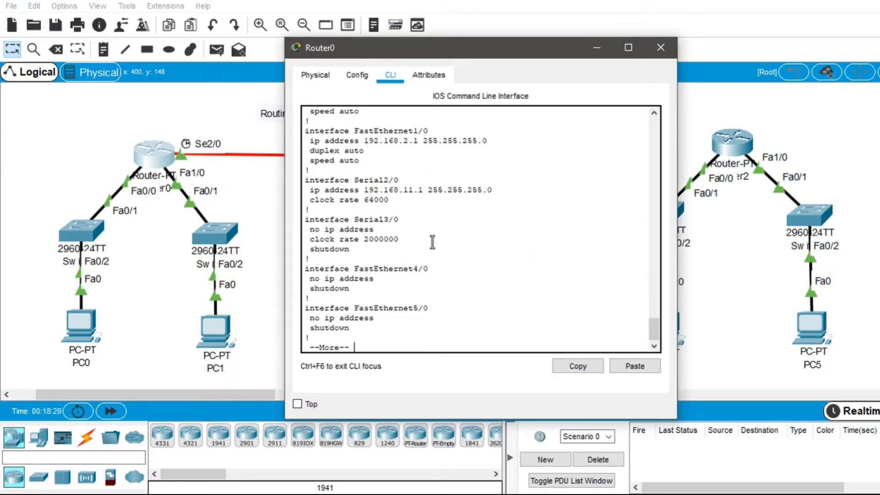
key(Return)
key(Return)
key(Return)
key(Return)
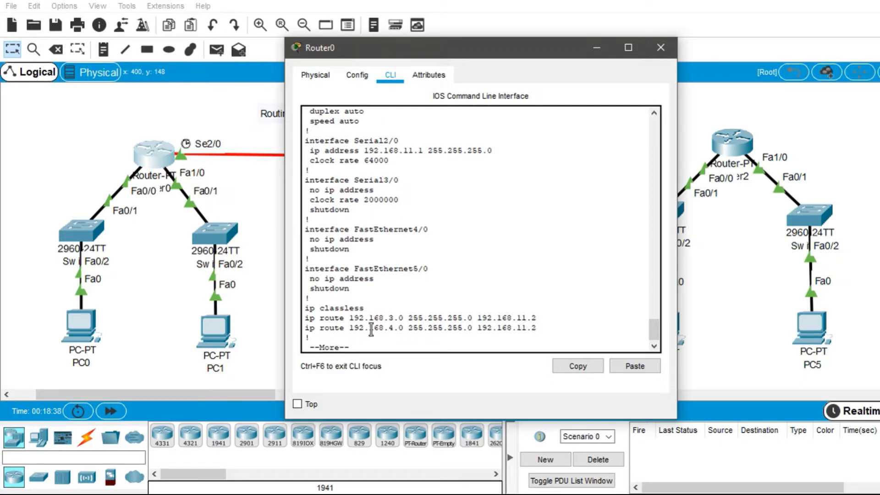
drag(525, 57, 784, 39)
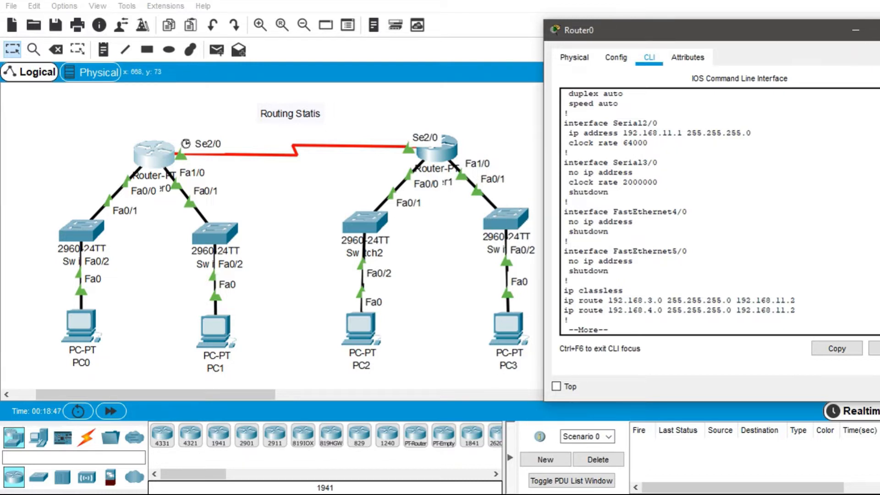
click(879, 30)
click(437, 151)
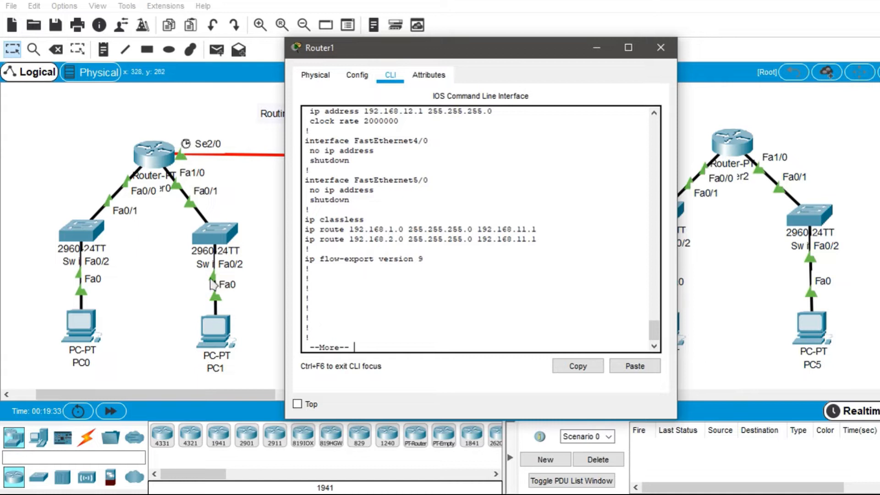
click(660, 48)
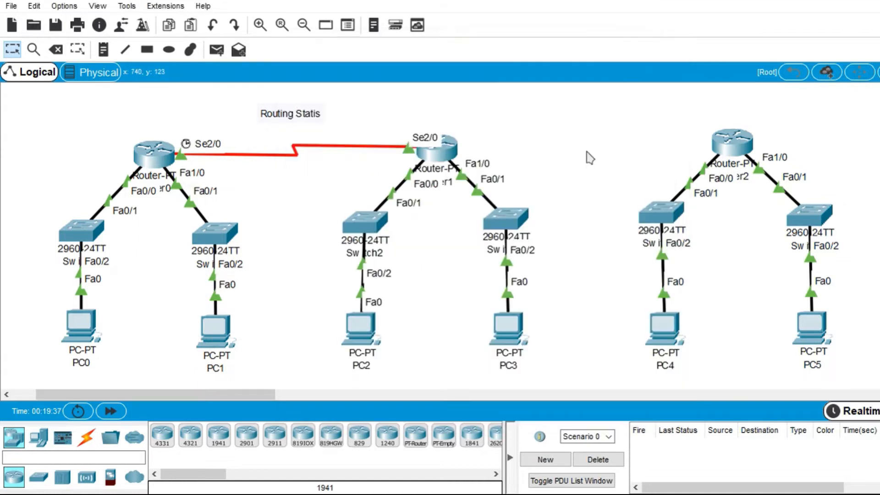
Test connectivity with a simple PDU from PC0 to PC2 and delete the test entry
key(p)
click(86, 322)
click(361, 326)
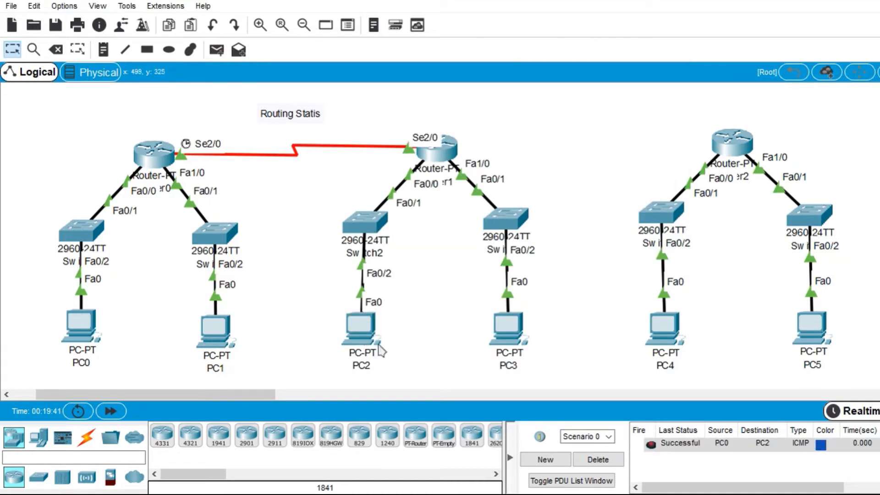
click(609, 458)
Test connectivity with a simple PDU from PC1 to PC3 and delete the test entry
key(p)
click(221, 331)
click(513, 324)
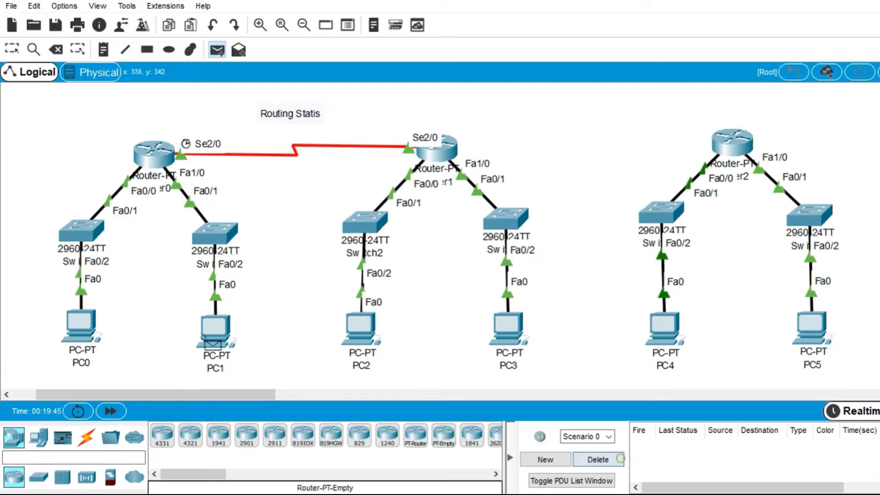
click(598, 459)
Test connectivity with a simple PDU from PC0 to PC3 and delete the test entry
key(p)
click(87, 329)
click(513, 340)
click(596, 460)
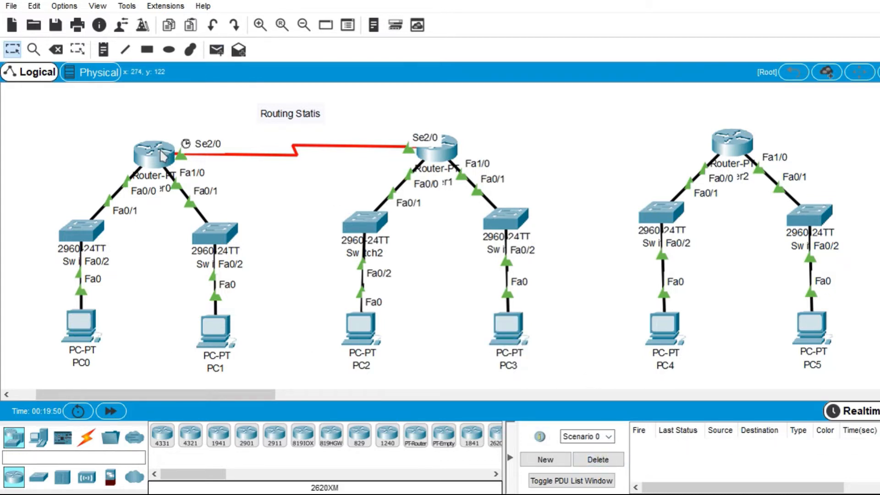
Run show ip route on Router0 and Router1 to compare their routing tables with the topology
click(163, 156)
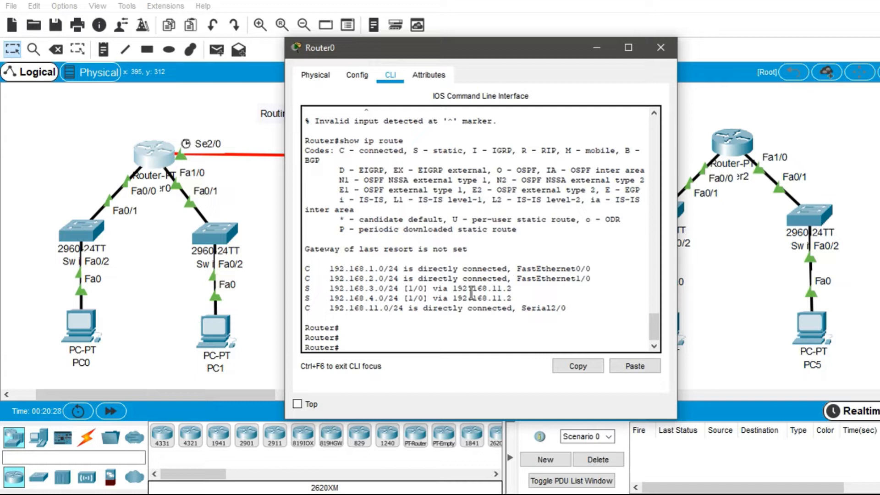
drag(463, 56, 719, 54)
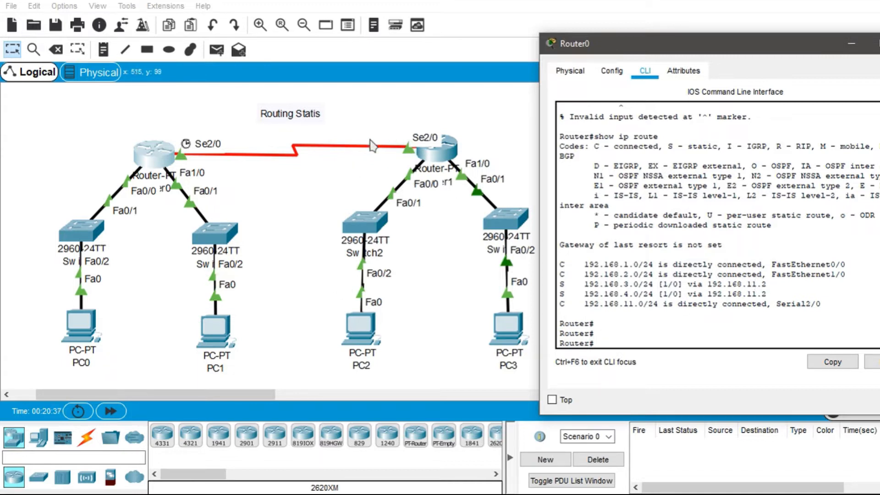
click(439, 159)
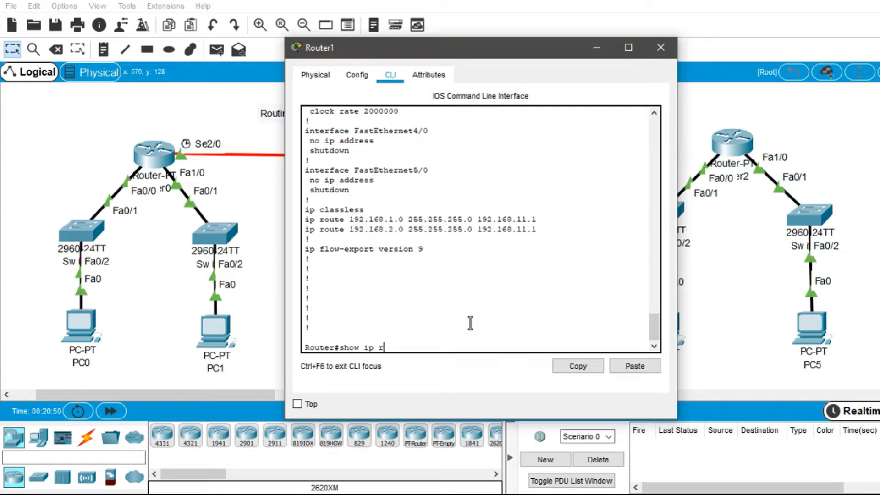
key(Return)
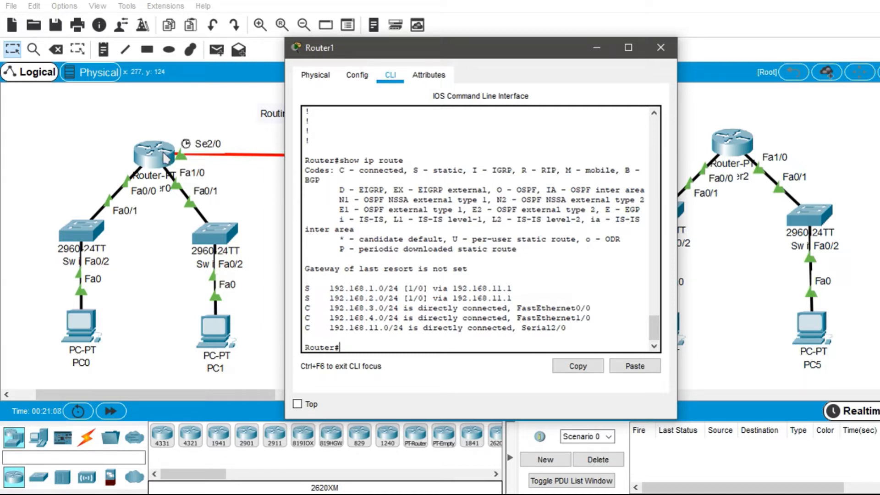
drag(414, 56, 696, 52)
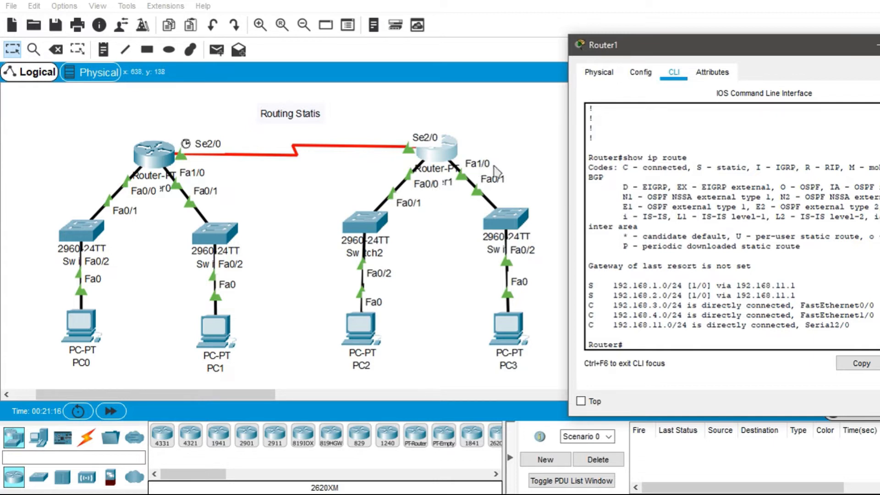
click(878, 45)
click(623, 149)
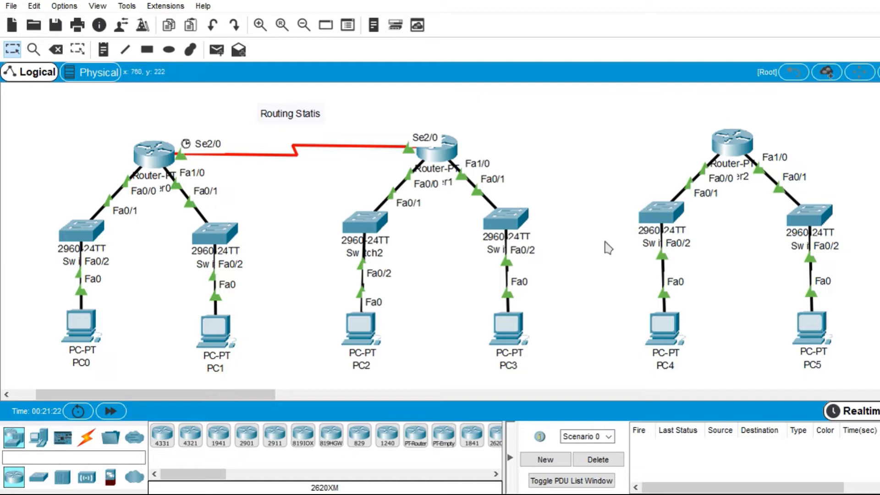
Test connectivity from PC4 to PC5 twice with simple PDUs, deleting the entry after each test
key(p)
click(666, 331)
click(812, 328)
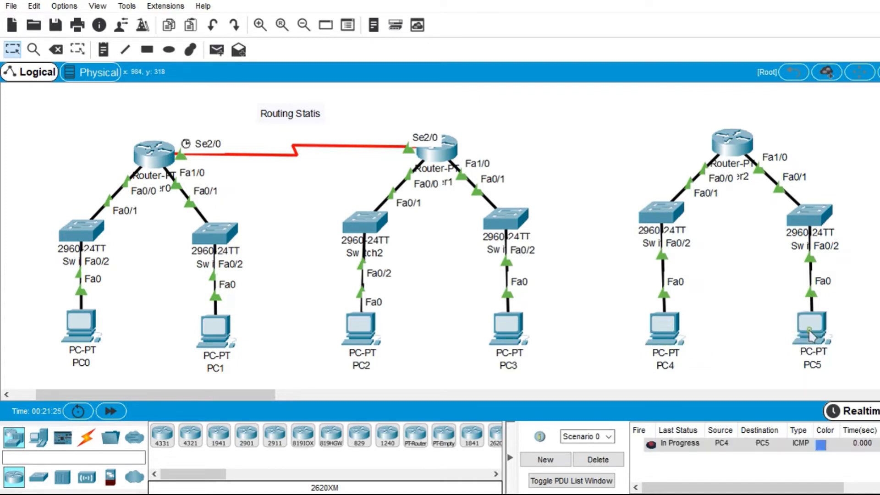
click(598, 460)
key(p)
click(670, 339)
click(812, 328)
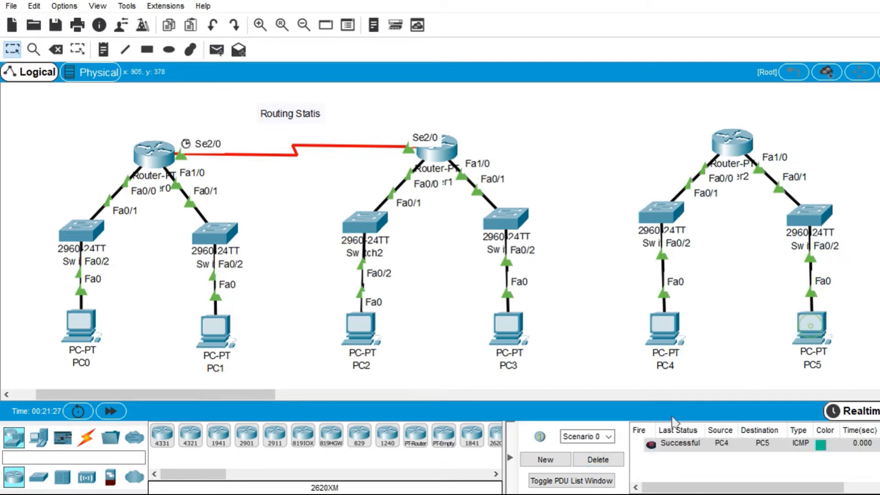
click(599, 459)
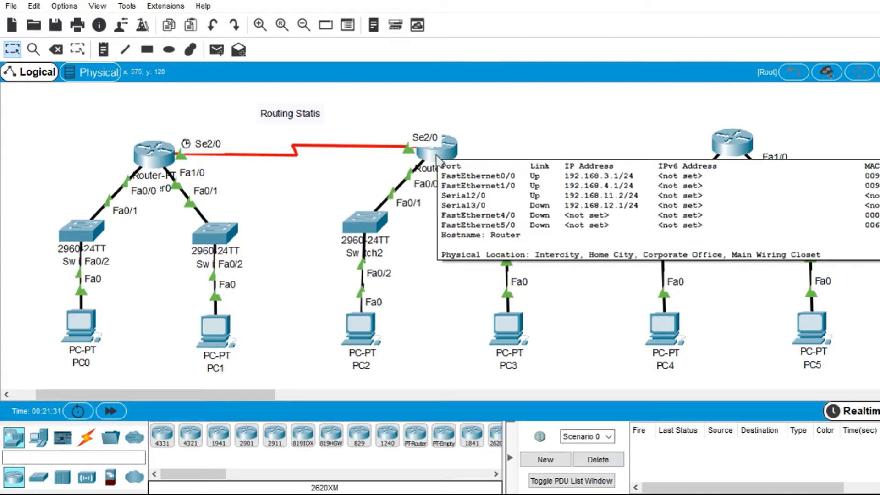
Connect Router1's Serial3/0 port to Router2's Serial2/0 port with a Serial DCE cable
click(87, 440)
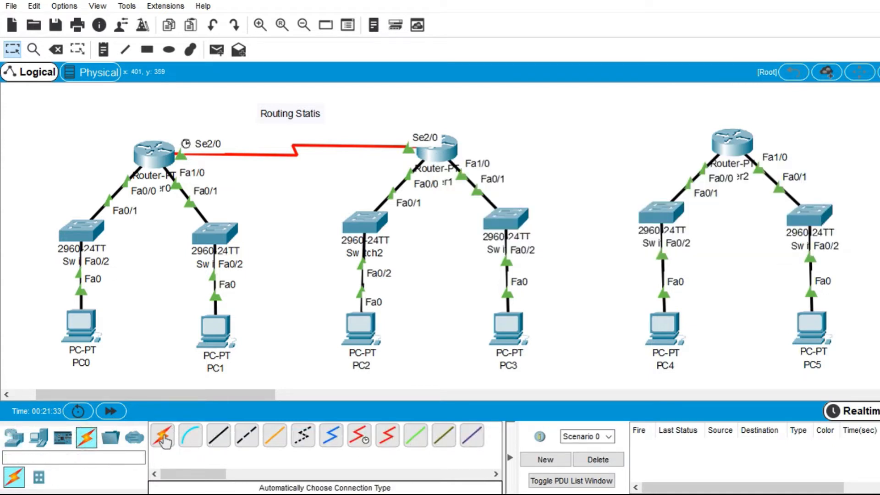
click(360, 436)
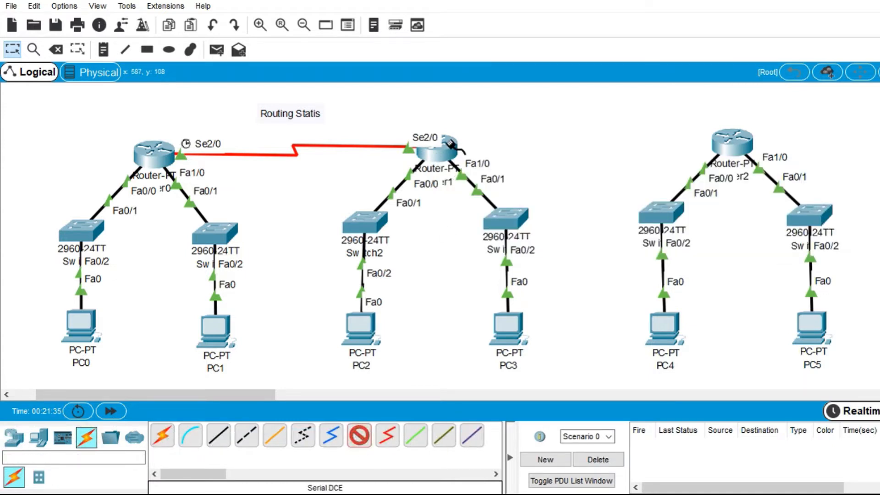
click(446, 142)
click(486, 178)
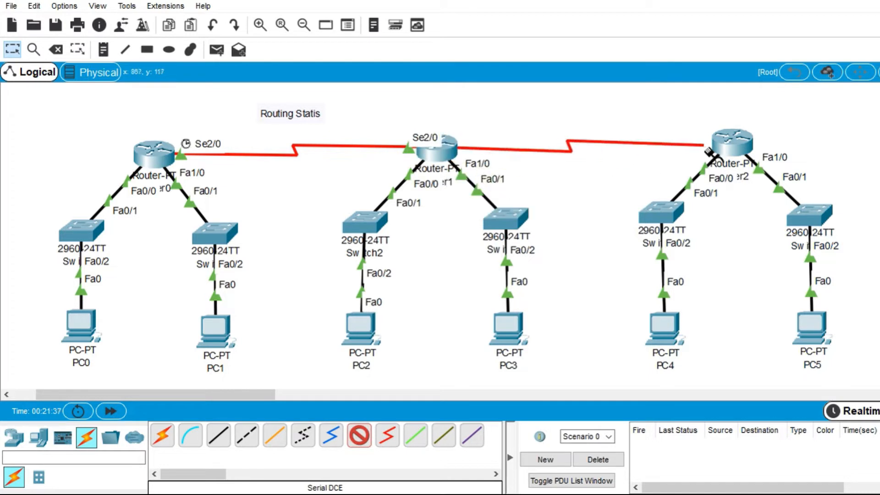
click(737, 143)
click(775, 183)
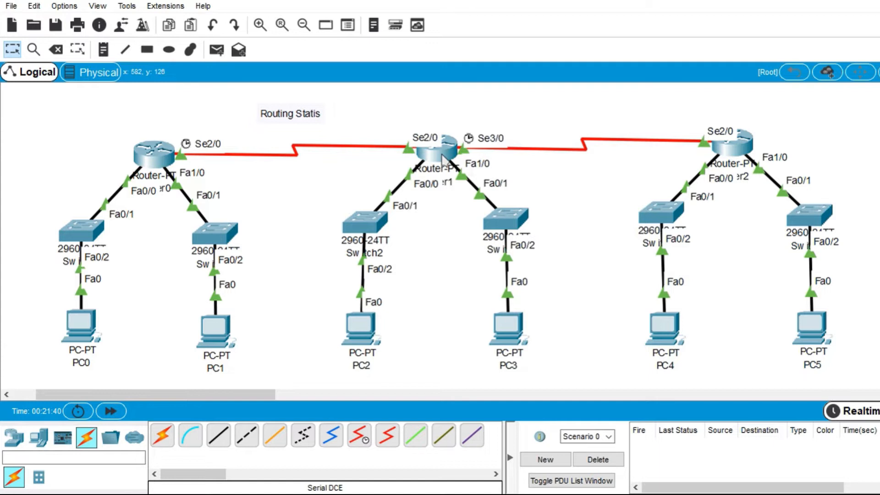
Send simple PDUs from PC3 to PC4 and from PC2 to PC5 to test the new link
mouse_move(443, 161)
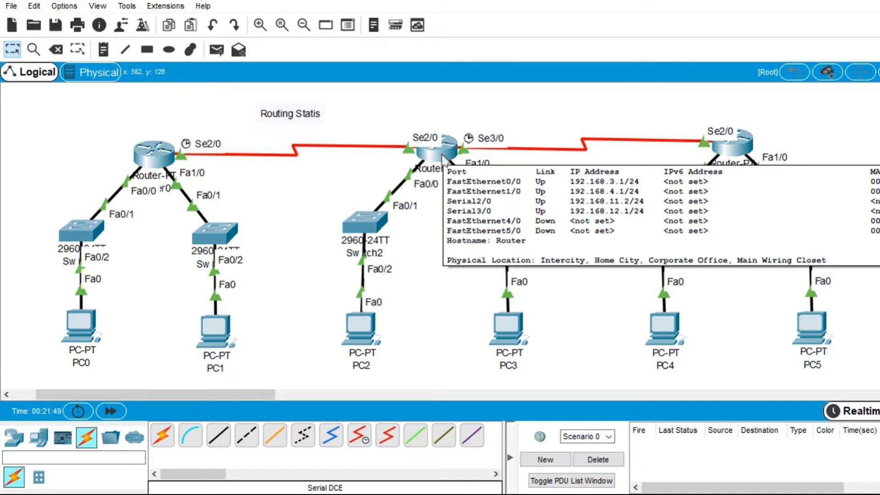
mouse_move(737, 152)
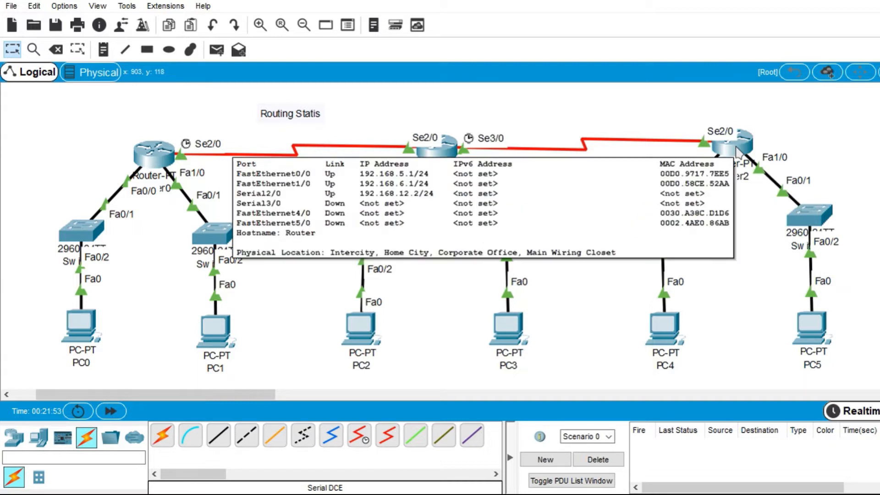
key(p)
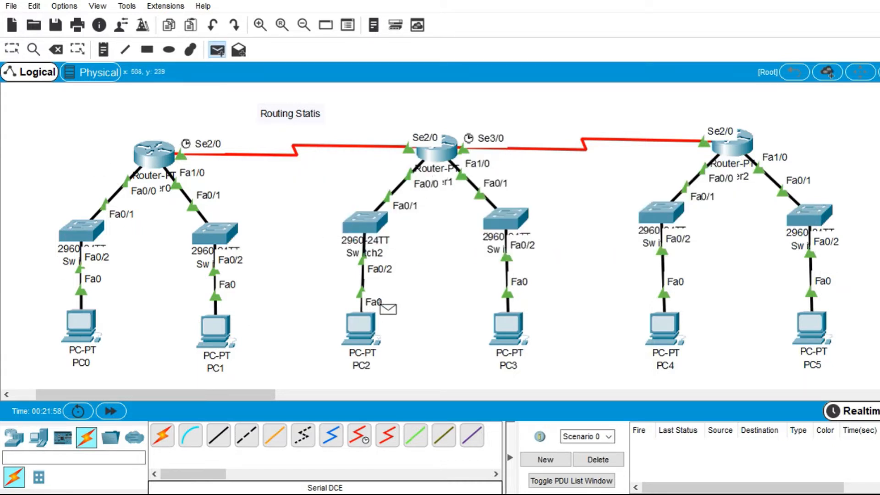
click(516, 327)
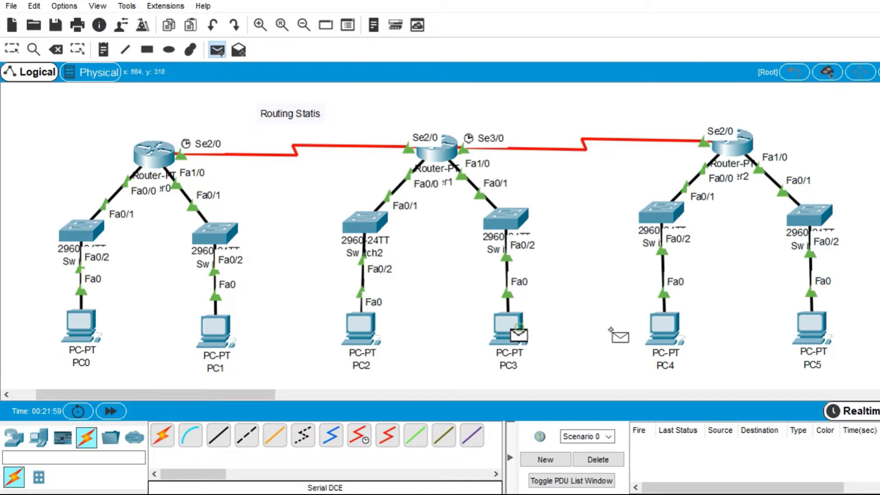
click(669, 330)
key(p)
click(360, 328)
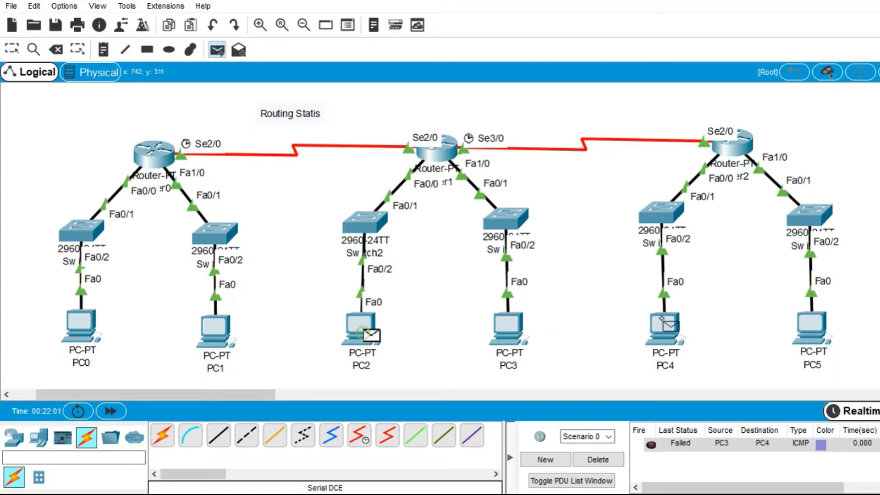
click(811, 325)
Clear the PDU list and test PC5 to PC1 with a simple PDU, deleting the remaining entries
key(p)
click(601, 460)
click(816, 328)
click(216, 329)
key(p)
click(665, 329)
key(Escape)
click(597, 460)
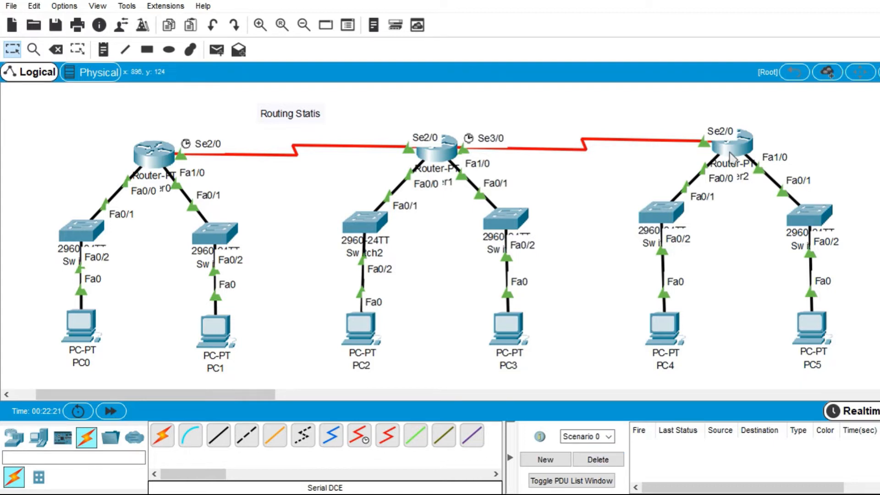
In Router0's CLI, enter global configuration mode and add a static route to 192.168.5.0 255.255.255.0 via 192.168.11.2
mouse_move(733, 158)
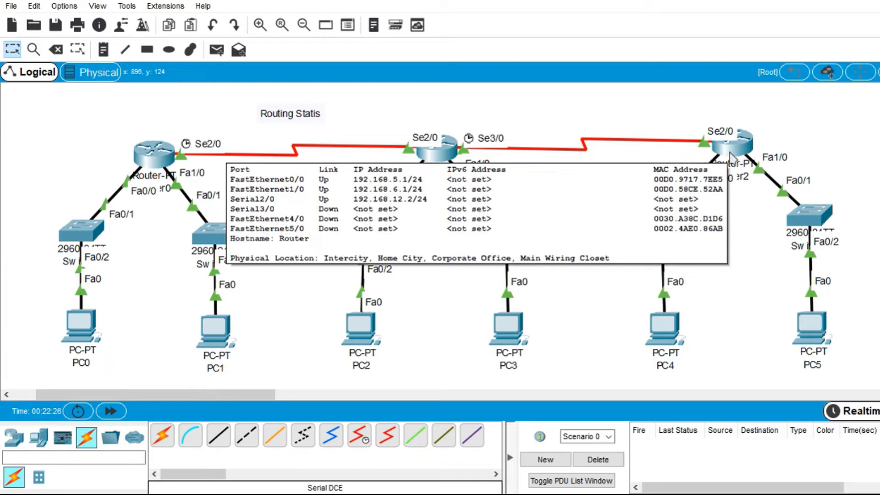
click(154, 160)
drag(517, 48, 430, 55)
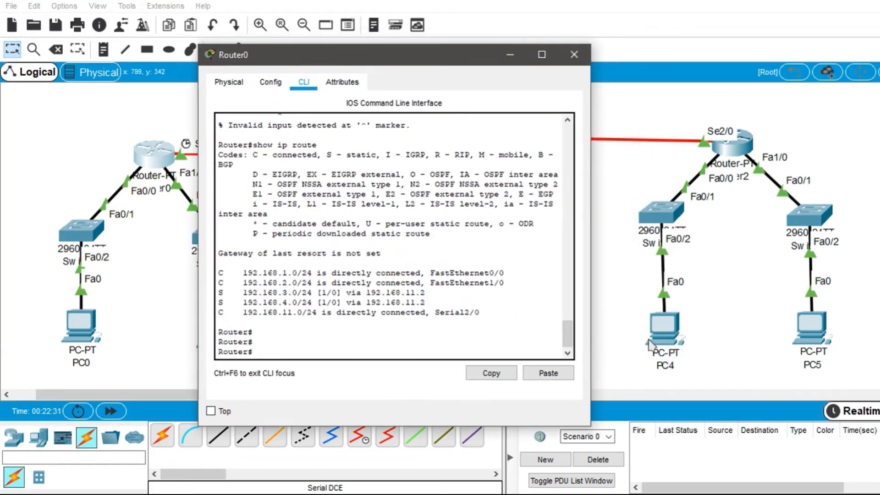
click(331, 353)
text(configure terminal)
key(Return)
text(ip route )
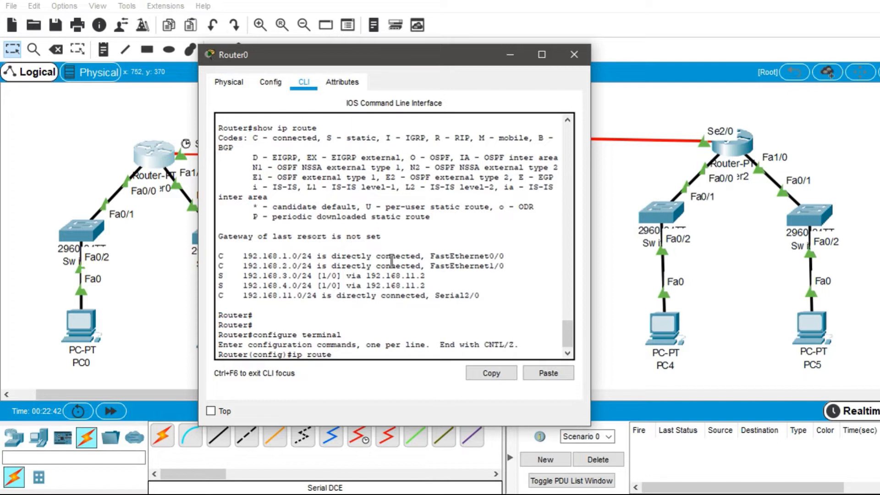
text(192.168.5.0 255.255.255.0 )
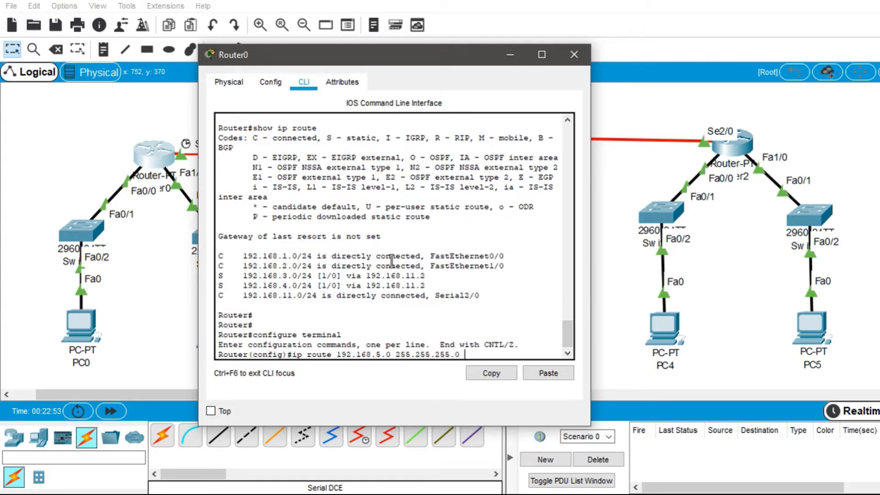
text(192.168.11.2)
key(Return)
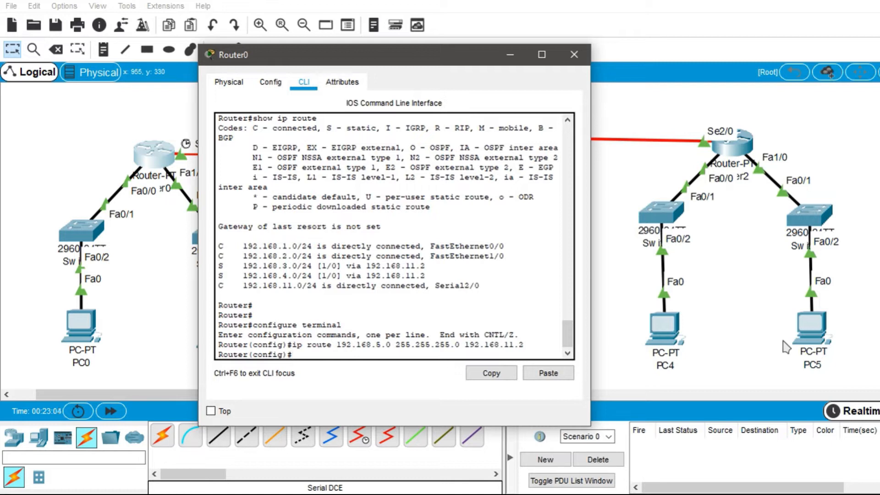
Add a static route on Router0 to 192.168.6.0 255.255.255.0 via 192.168.11.2 and close its window
key(Up)
key(Left)
key(Left)
key(Left)
key(Left)
key(Left)
key(Left)
key(Left)
key(Left)
key(Left)
key(Left)
key(Left)
key(Left)
key(Left)
key(Left)
key(Left)
key(Left)
key(Left)
key(Left)
key(Left)
key(Left)
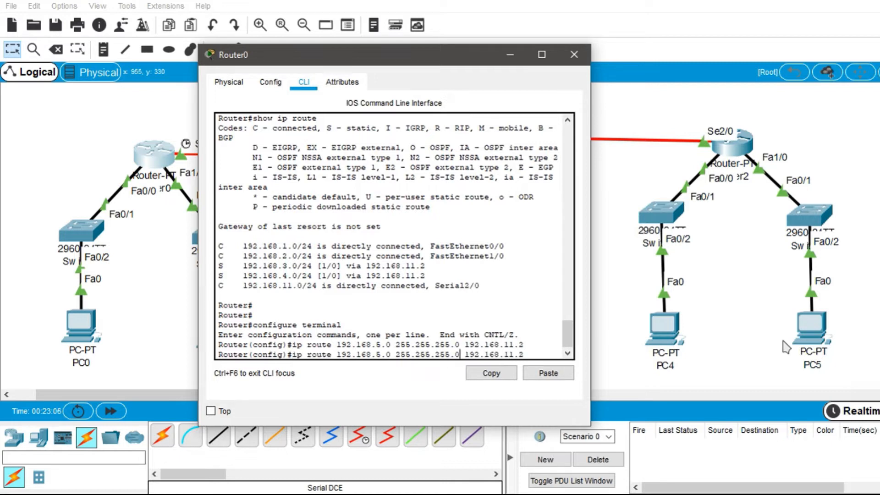
key(Left)
key(BackSpace)
text(6)
key(Return)
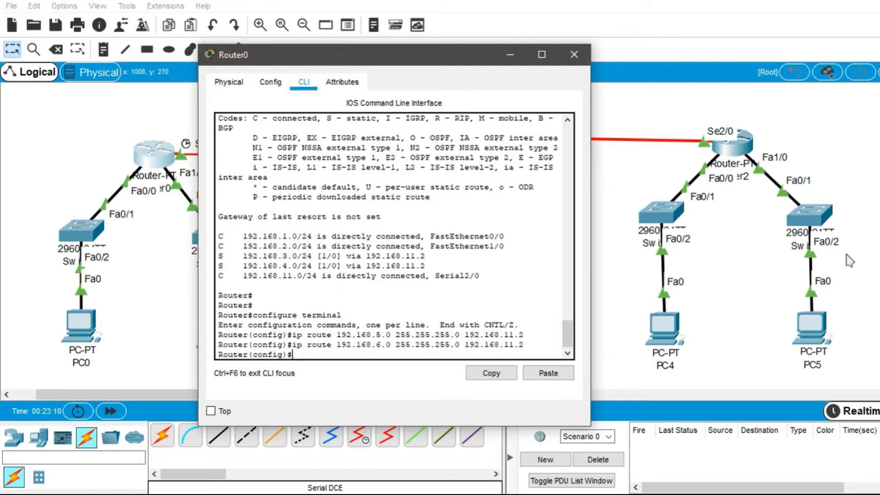
click(574, 55)
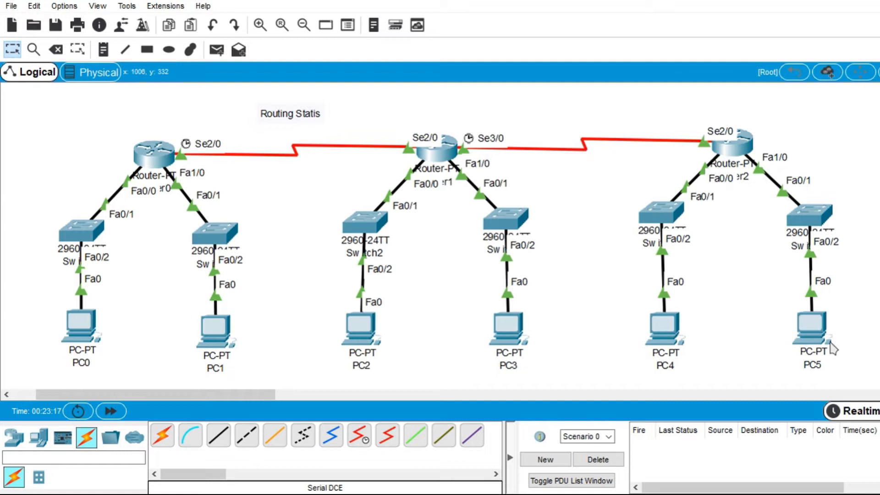
Open Router1's CLI and enter global configuration mode with configure terminal
click(442, 159)
drag(424, 76, 187, 88)
key(Return)
text(configure ter)
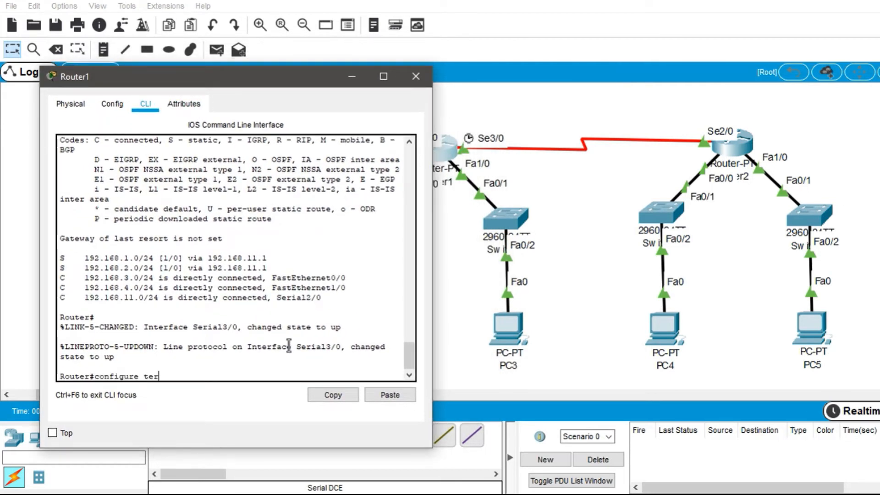
text(minial)
key(BackSpace)
key(BackSpace)
key(BackSpace)
text(al)
key(Return)
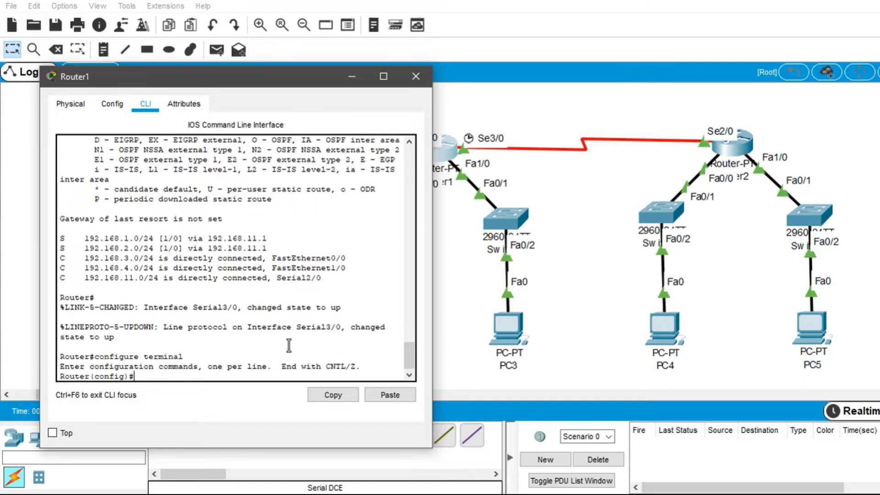
Add a static route on Router1 to 192.168.5.0 255.255.255.0 via Router2's serial address 192.168.12.2
text(ip route 192.168)
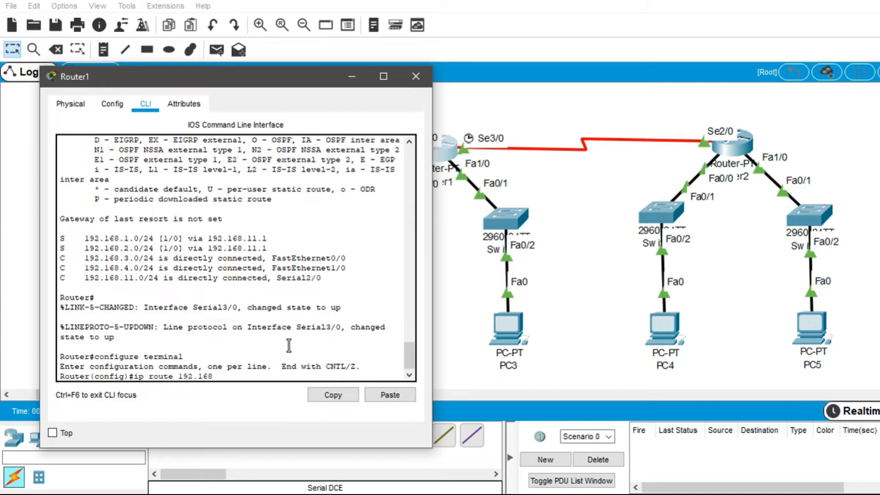
text(.5.0)
text( 255.255.2)
text(55.255.)
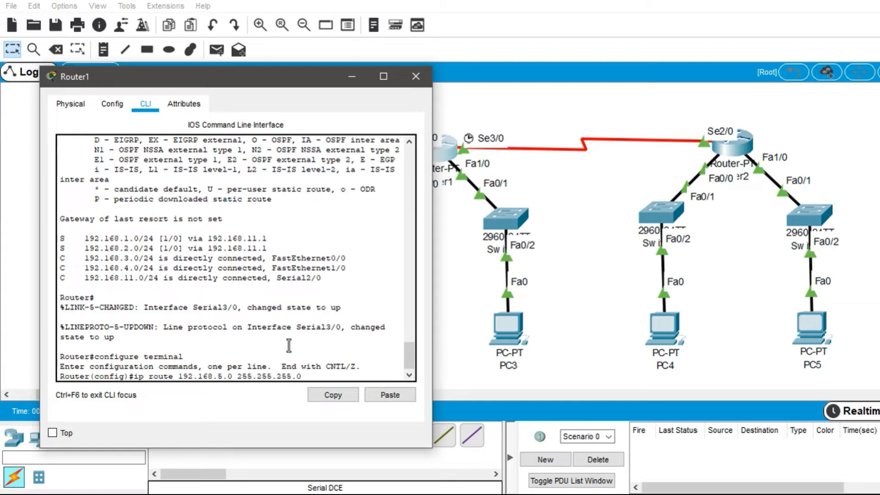
click(800, 130)
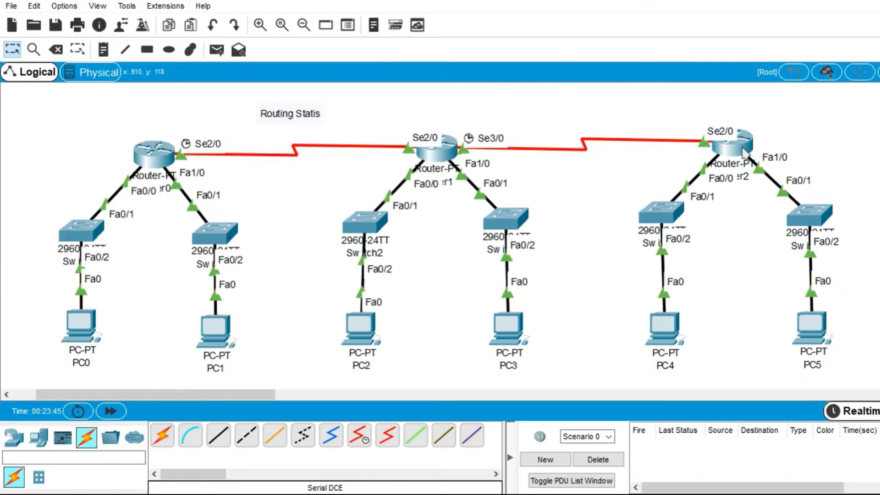
mouse_move(745, 153)
key(alt+Tab)
text(192.168.12.2)
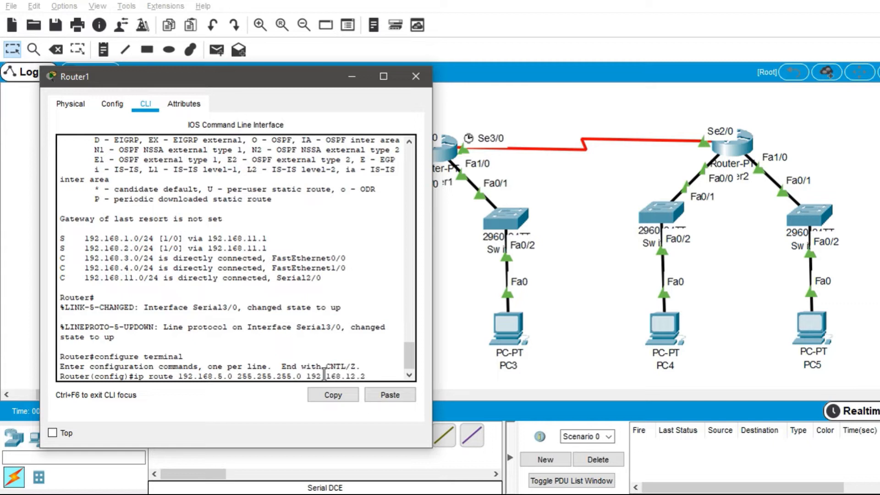
key(Return)
Add a static route on Router1 to 192.168.6.0 255.255.255.0 via 192.168.12.2 and close its window
key(Up)
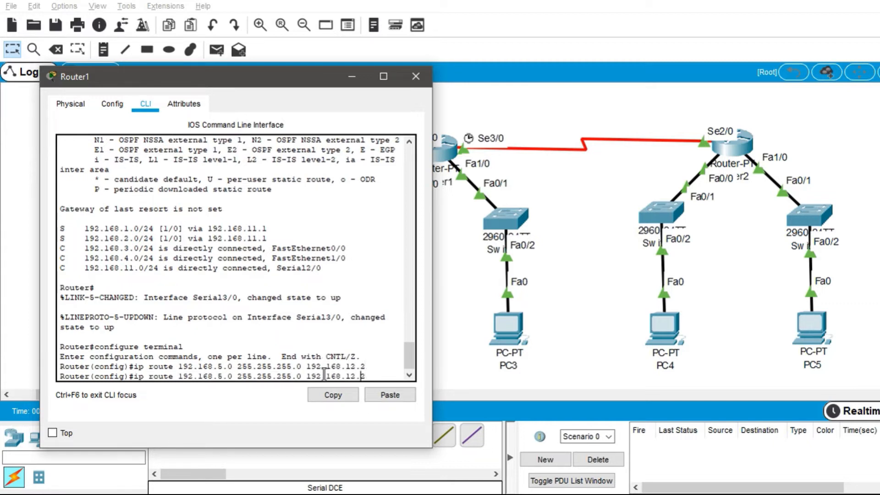
key(Left)
key(Left)
key(Left)
key(Left)
key(Left)
key(Left)
key(Left)
key(Left)
key(Left)
key(Left)
key(Left)
key(Left)
key(Left)
key(Left)
key(Left)
key(Left)
key(Left)
key(Left)
key(Left)
key(Left)
key(BackSpace)
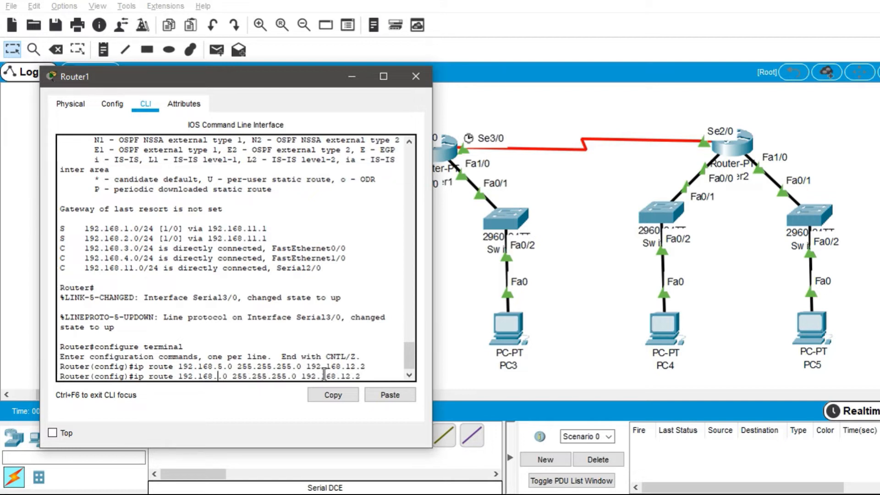
text(6)
key(Return)
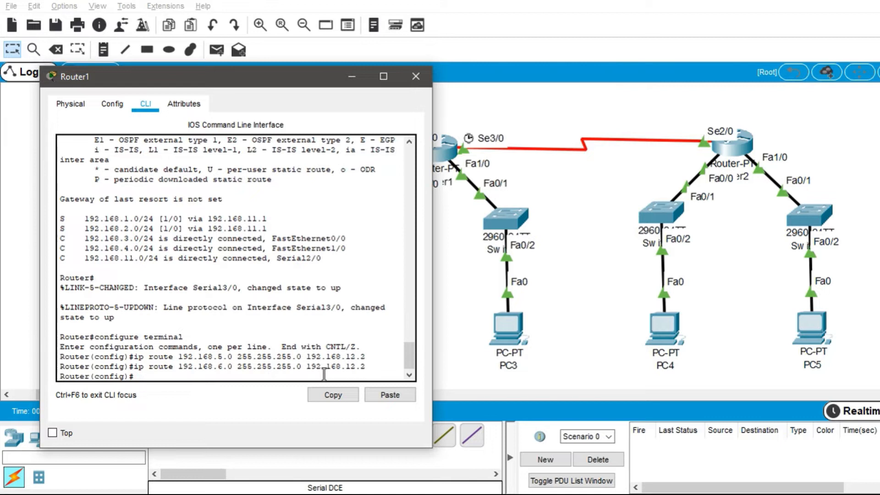
click(416, 76)
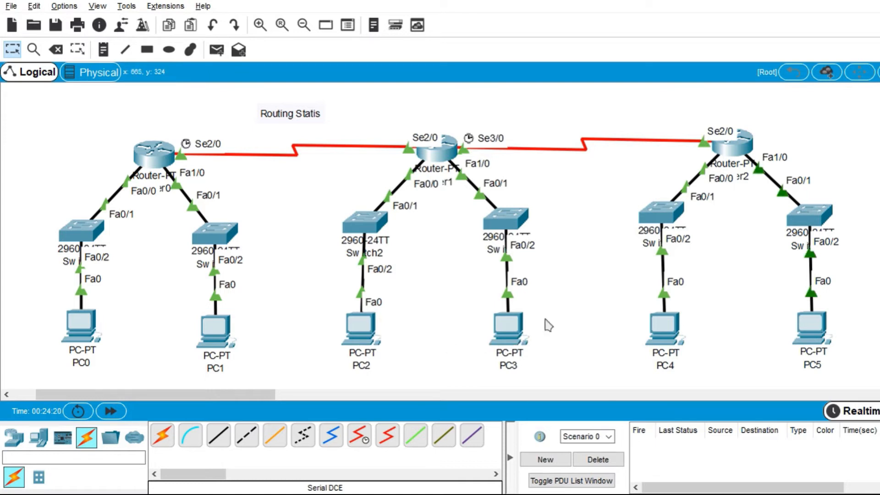
In Router2's CLI, enter global configuration mode and add a static route to 192.168.1.0 255.255.255.0 via 192.168.12.1
click(733, 144)
click(391, 76)
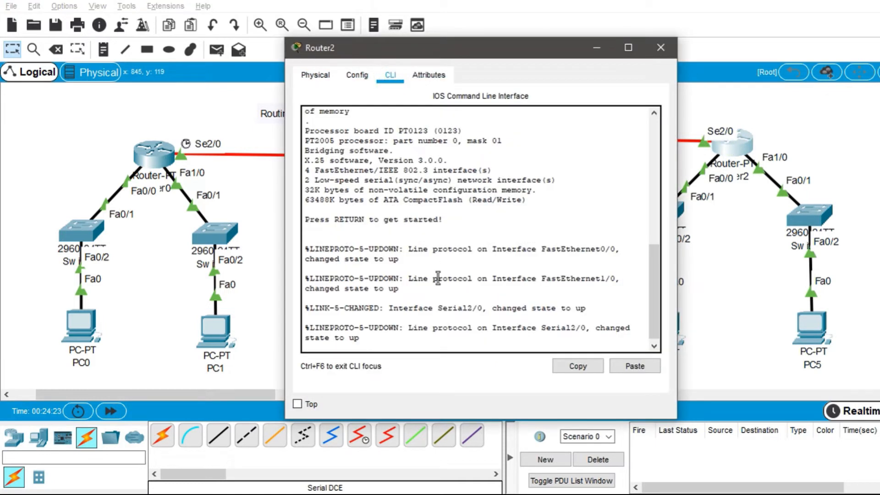
text(ip rou)
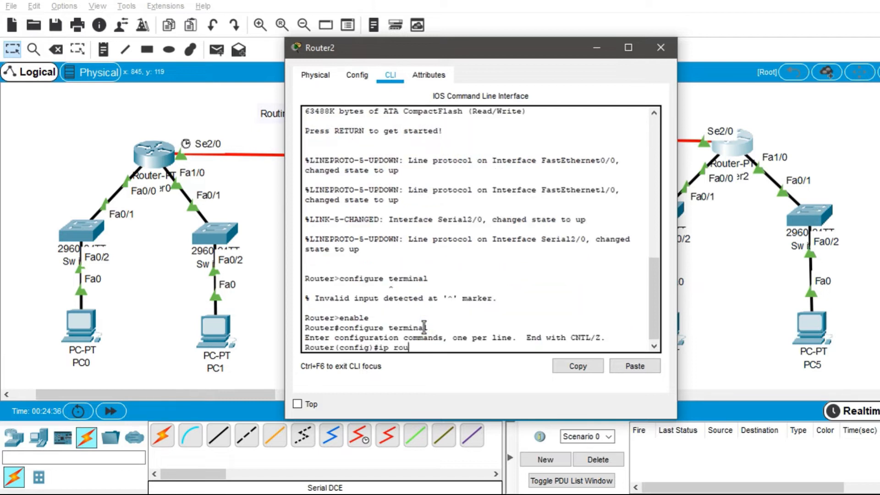
text(te 192.168.1.0 255.255.255.0)
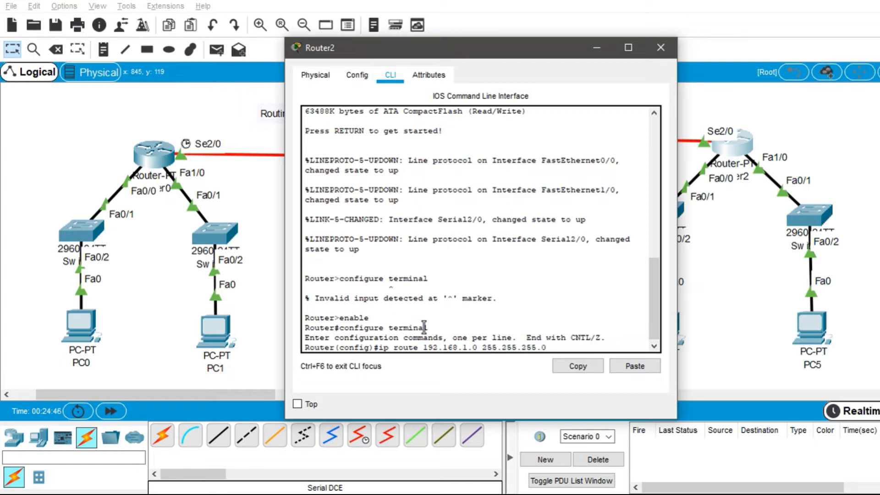
drag(529, 38, 534, 270)
click(740, 148)
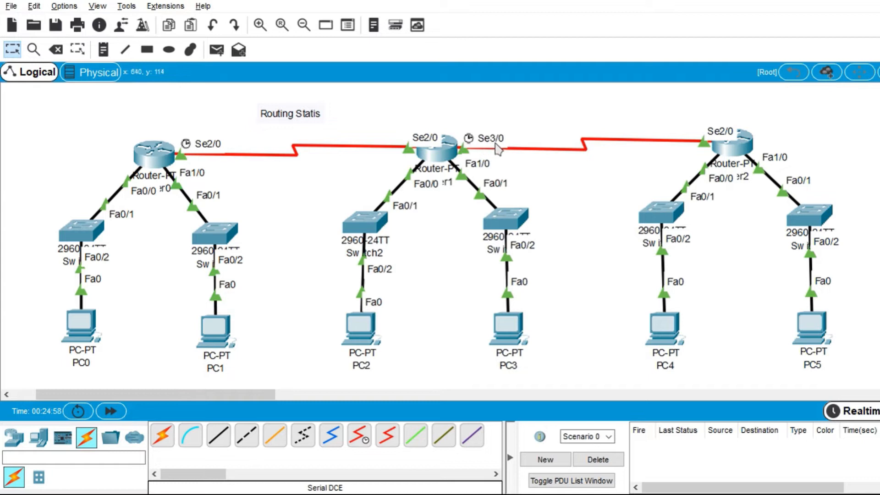
mouse_move(455, 155)
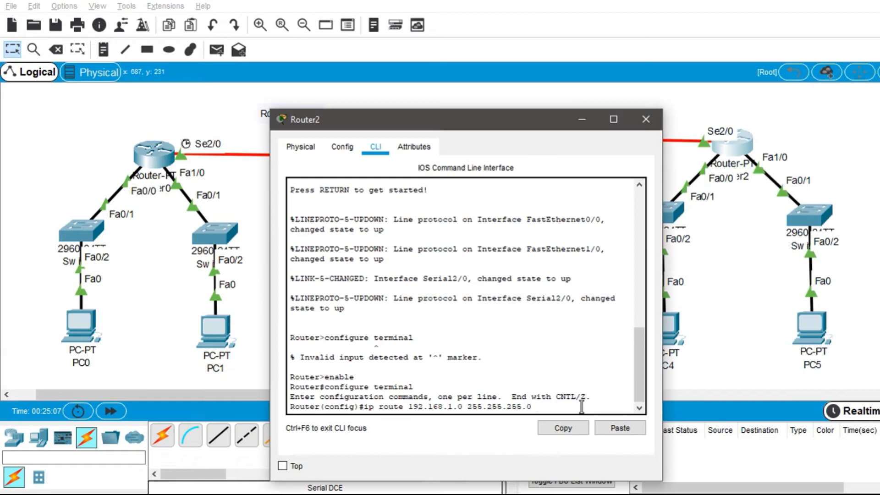
text(192.168.12.1)
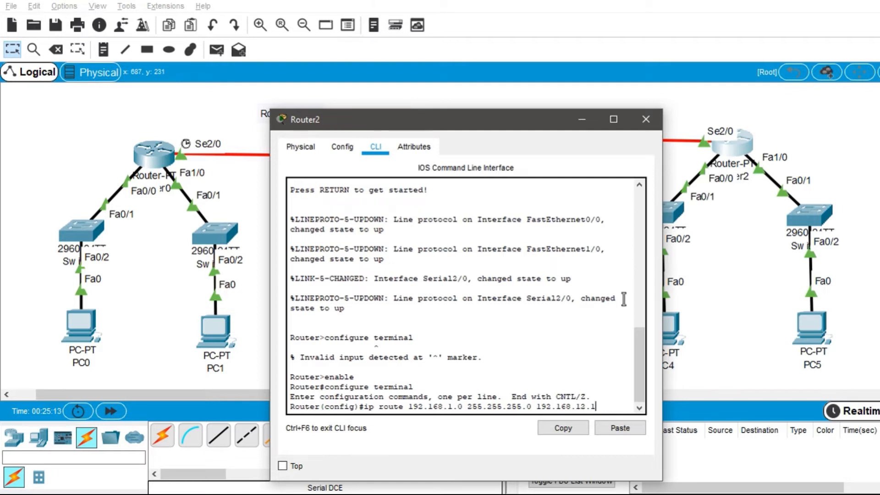
key(Return)
Add a static route on Router2 to 192.168.2.0 255.255.255.0 via 192.168.12.1
key(Up)
key(Left)
key(Left)
key(Left)
key(Left)
key(Left)
key(Left)
key(Left)
key(Left)
key(Left)
key(Left)
key(Left)
key(Left)
key(Left)
key(Left)
key(Left)
key(Left)
key(Left)
key(Left)
key(Left)
key(Left)
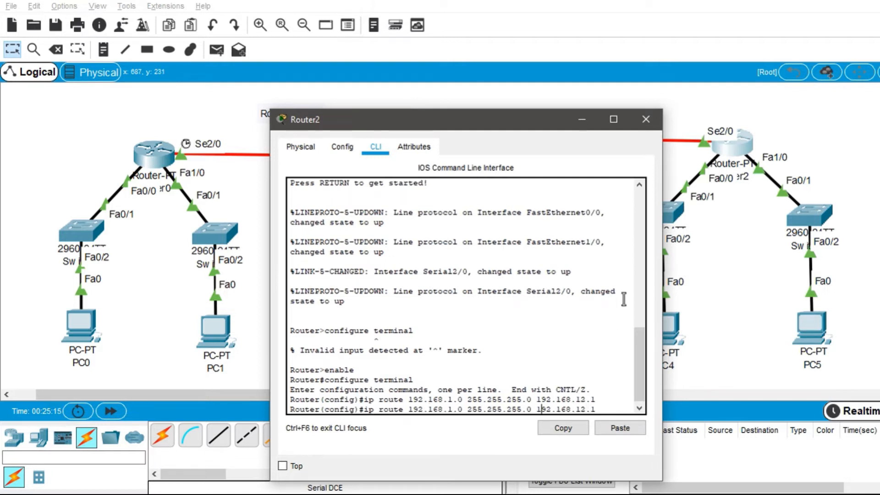
key(Left)
key(Left)
key(BackSpace)
text(2)
key(Return)
Add a static route on Router2 to 192.168.3.0 255.255.255.0 via 192.168.12.1
key(Up)
key(Left)
key(Left)
key(Left)
key(Left)
key(Left)
key(Left)
key(Left)
key(Left)
key(Left)
key(Left)
key(Left)
key(Left)
key(Left)
key(Left)
key(Left)
key(Left)
key(Left)
key(Left)
key(Left)
key(Left)
key(Left)
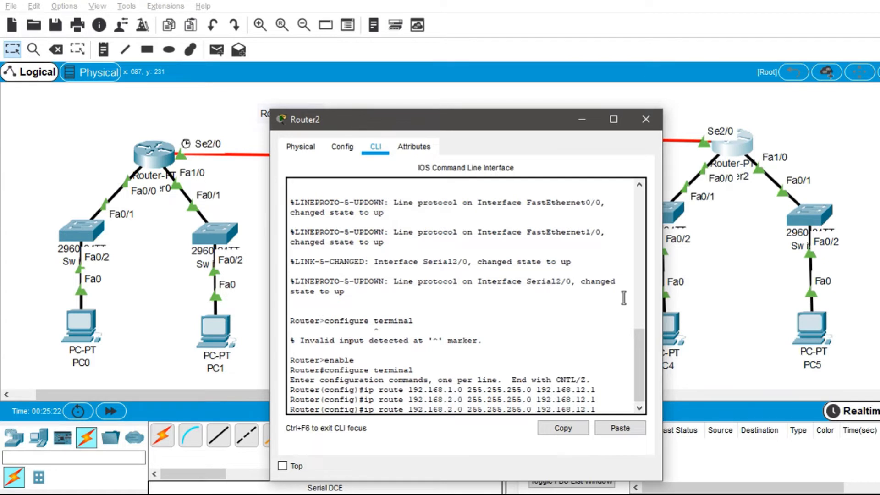
drag(463, 132, 750, 88)
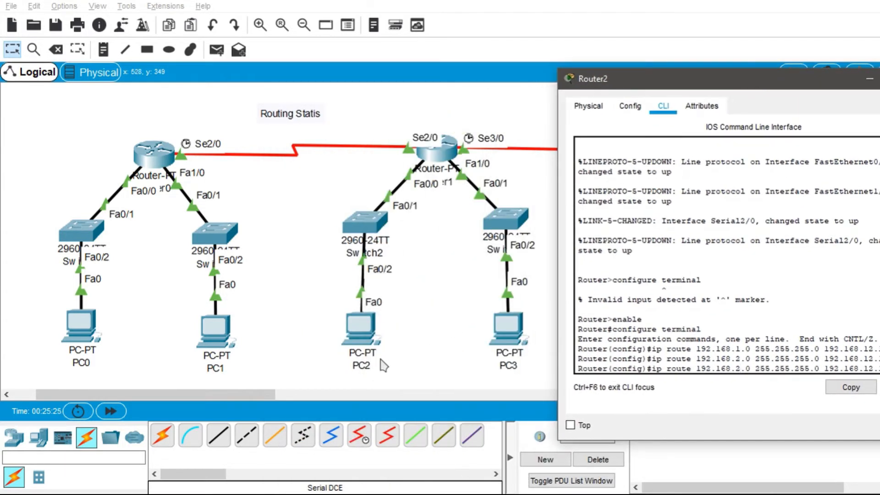
key(BackSpace)
key(BackSpace)
key(BackSpace)
text(3.0)
key(Return)
Add a static route on Router2 to 192.168.4.0 255.255.255.0 via 192.168.12.1
key(Up)
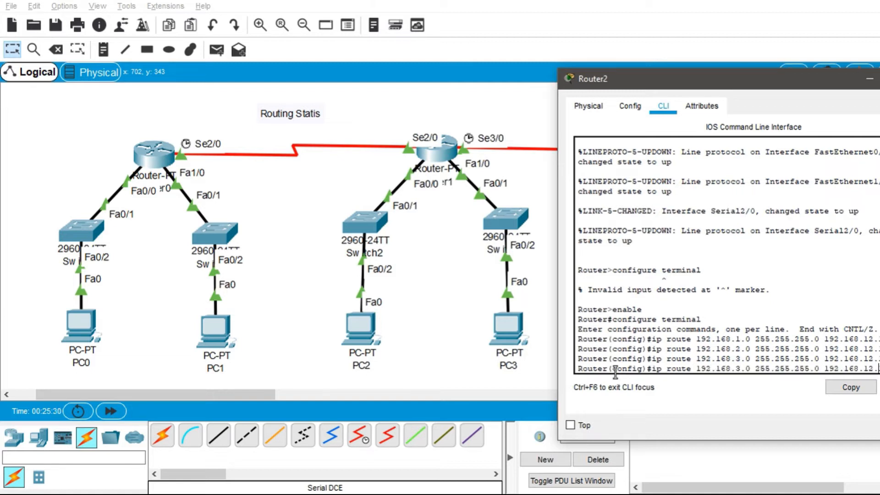
key(Left)
key(Left)
key(Left)
key(Left)
key(Left)
key(Left)
key(Left)
key(Left)
key(Left)
key(Left)
key(Left)
key(Left)
key(Left)
key(Left)
key(Left)
key(Left)
key(Left)
key(Left)
key(Left)
key(Left)
key(BackSpace)
text(4)
key(Return)
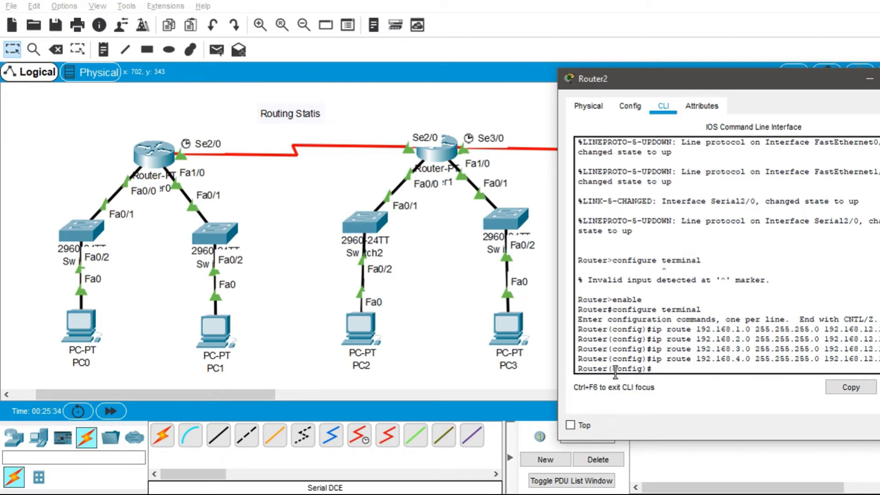
Leave configuration mode on Router2, display its routing table with show ip route, and close its window
text(ex)
key(Return)
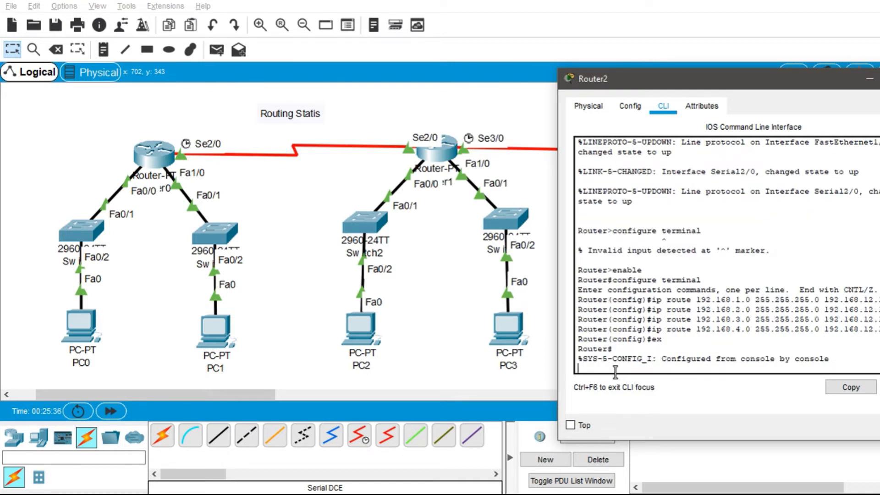
key(Return)
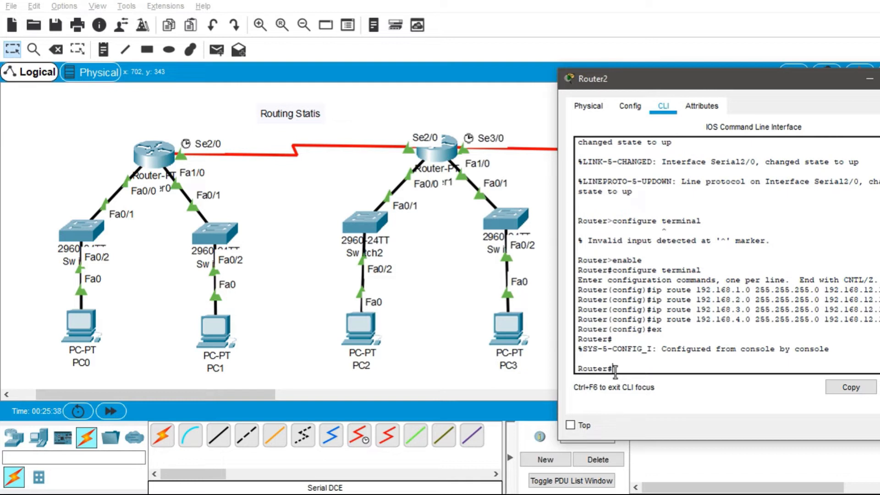
text(show ip route)
key(Return)
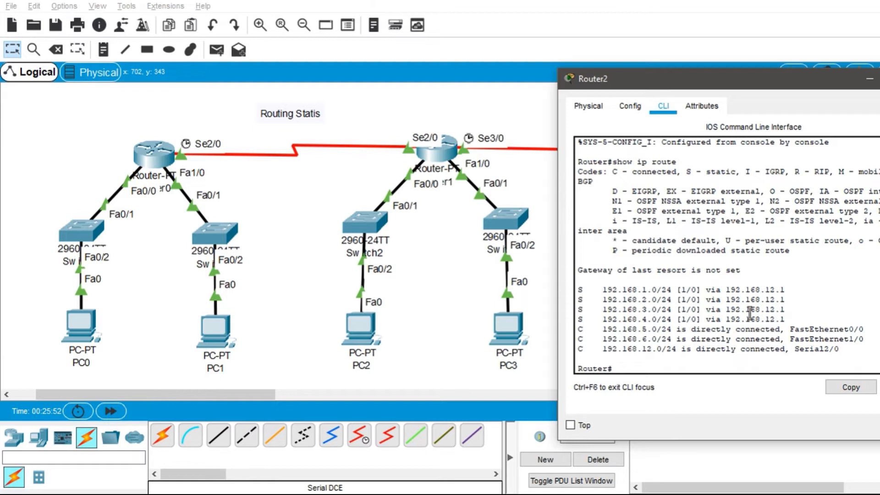
click(879, 78)
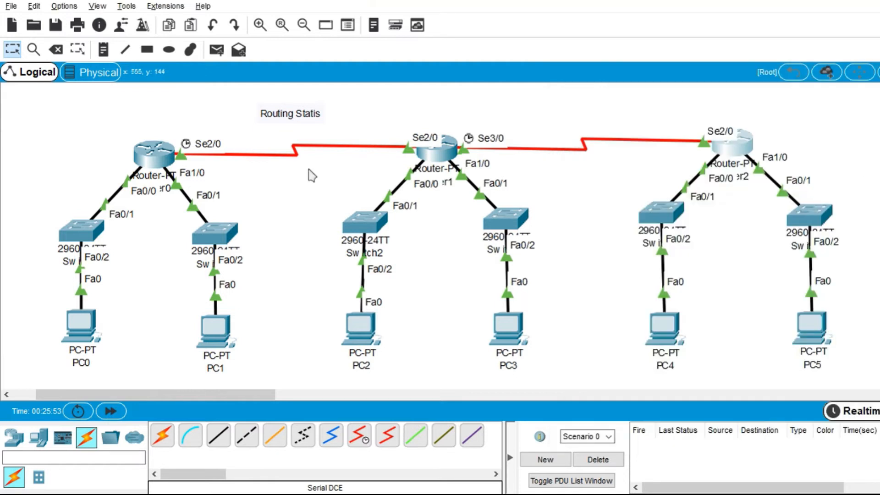
Leave configuration mode on Router0, display its routing table with show ip route, and close its window
click(146, 157)
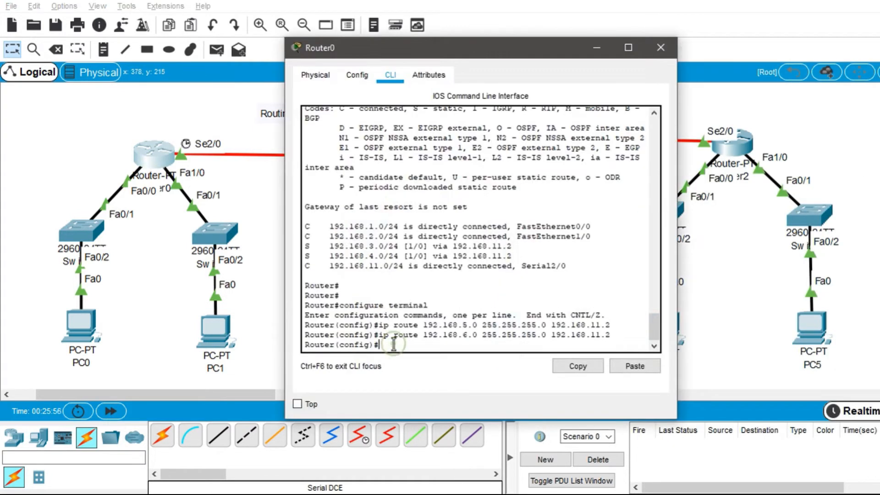
text(exit)
key(Return)
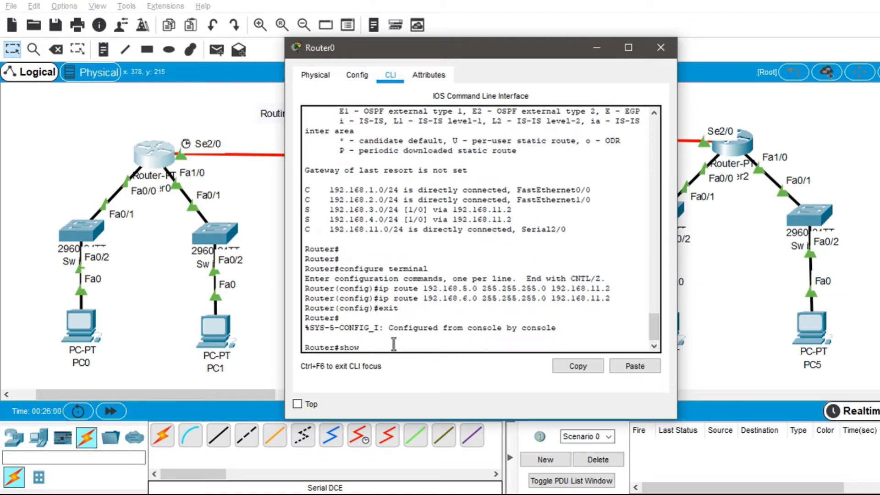
text(show ip route)
key(Return)
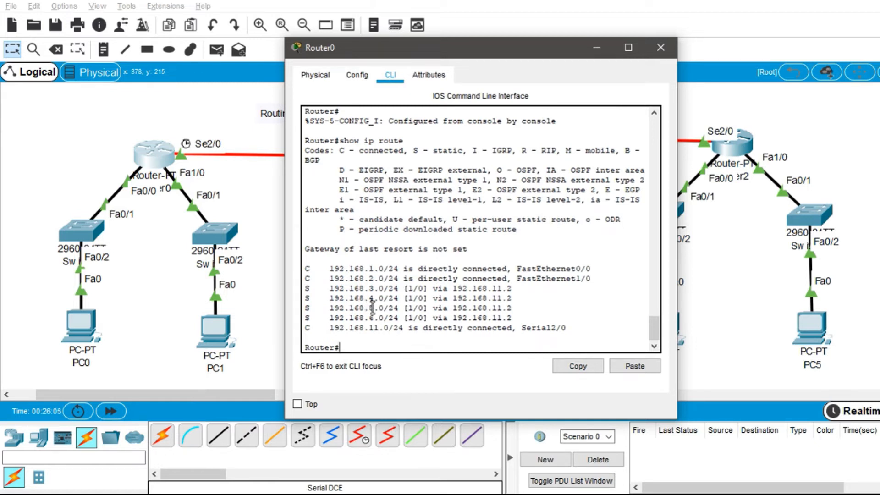
scroll(481, 283, up, 10)
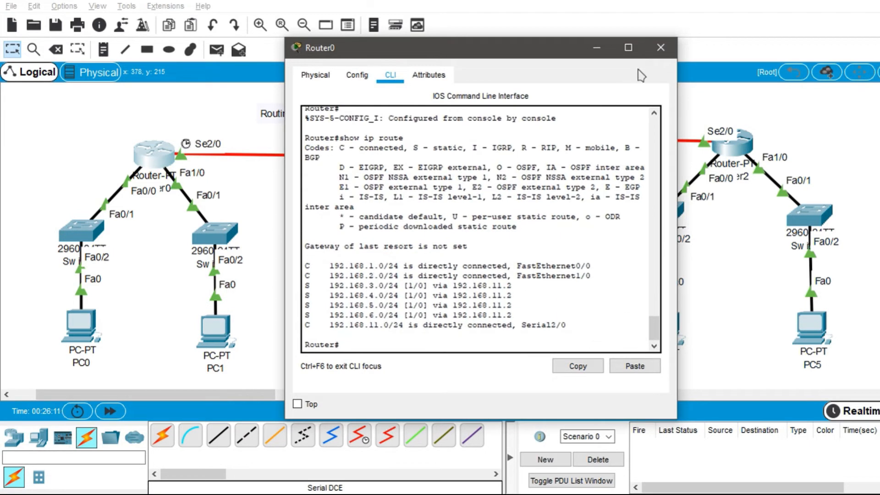
click(660, 47)
Send simple PDUs from PC2 to PC4 and from PC3 to PC5, then clear the PDU list
key(p)
click(366, 329)
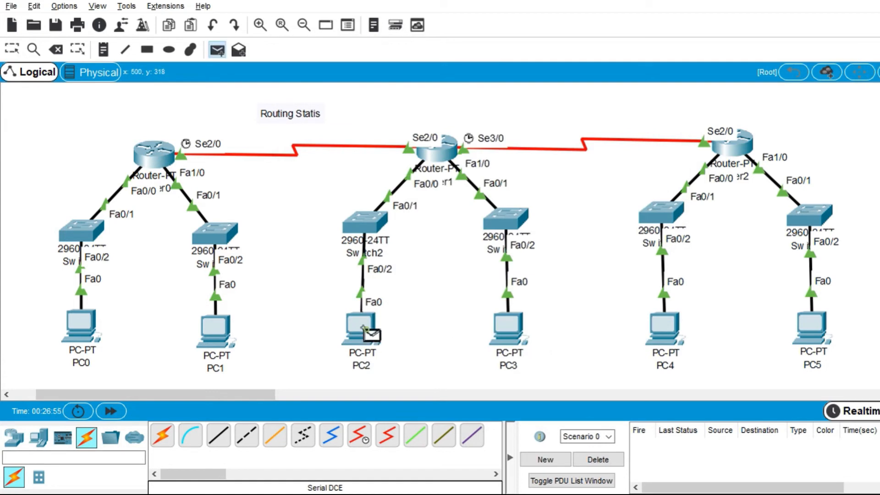
click(663, 326)
click(509, 329)
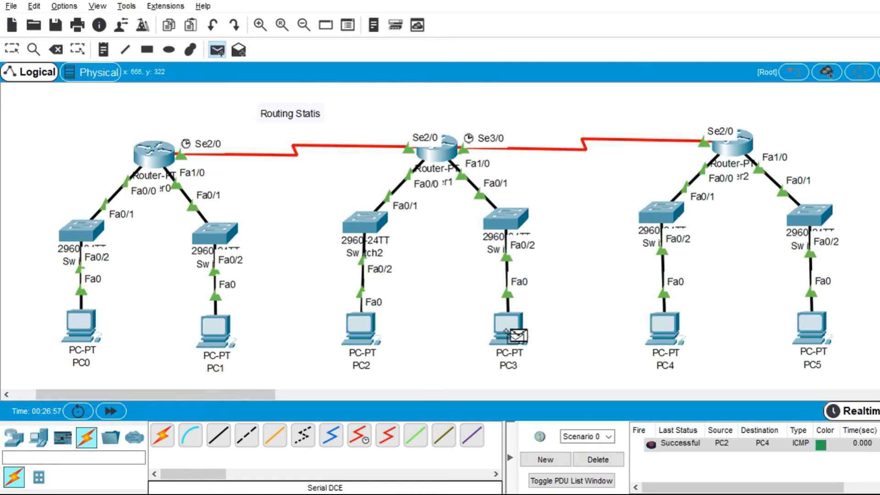
click(812, 324)
click(599, 459)
Test connectivity from PC1 to PC4 with a simple PDU and clear the PDU list
key(p)
click(215, 332)
click(663, 326)
click(598, 460)
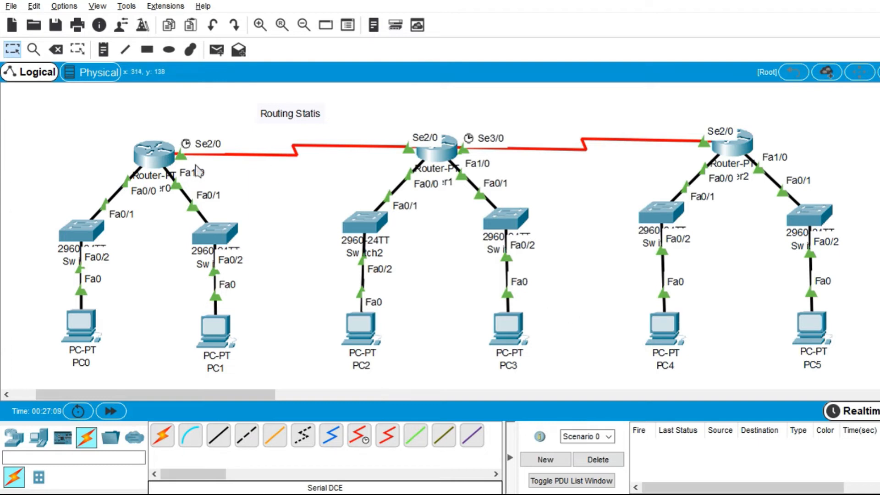
Examine the interface and IP address summaries of Router0 and PC4 in the topology
mouse_move(148, 153)
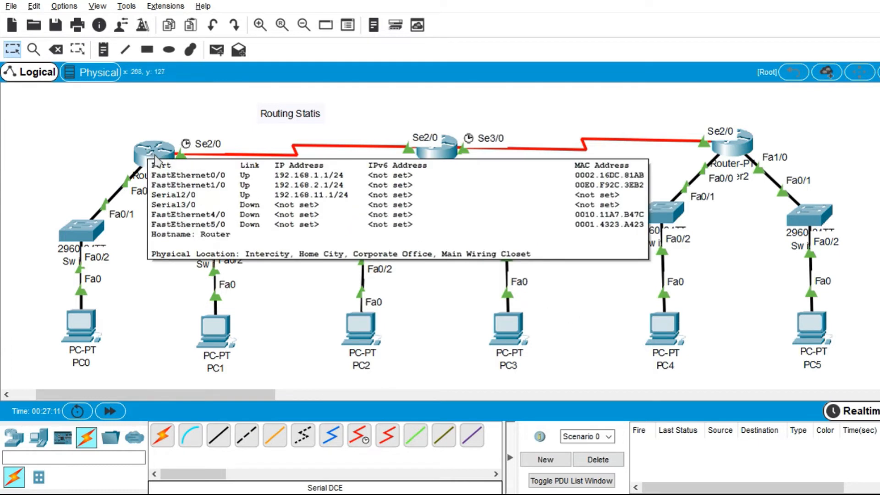
click(271, 204)
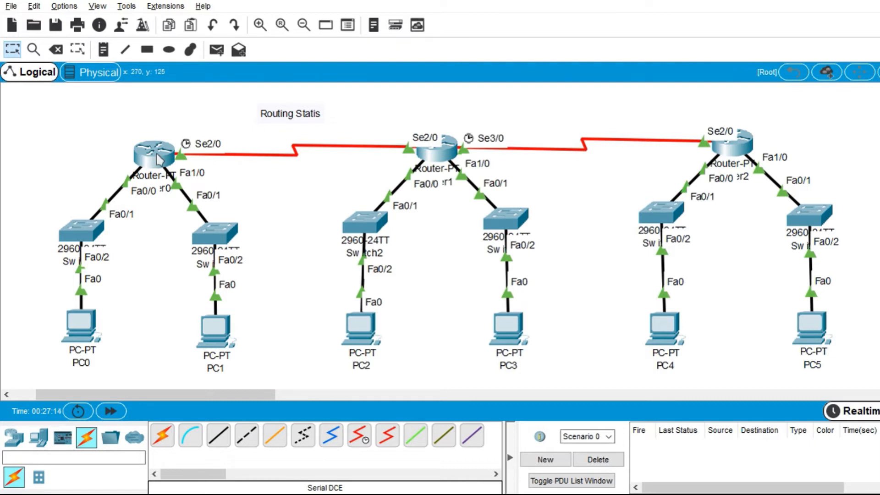
mouse_move(156, 159)
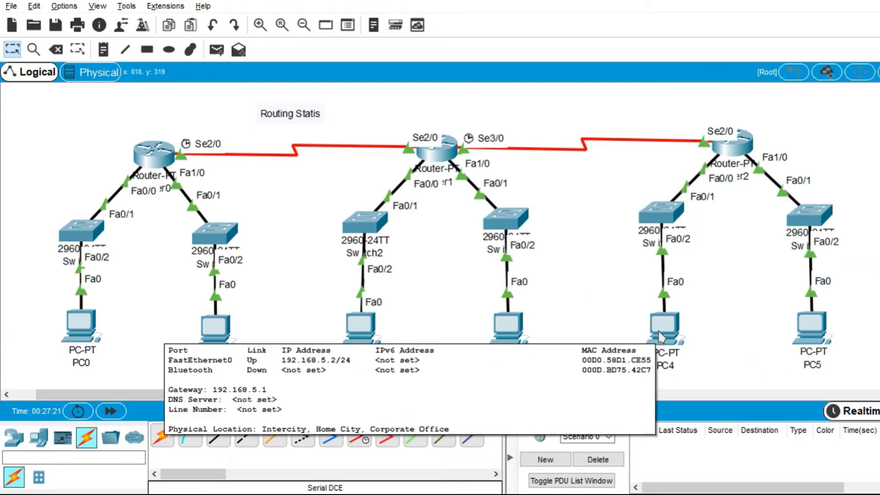
Switch to the Routing Dinamis topology, open Router0's command line and enter privileged mode with enable
mouse_move(825, 337)
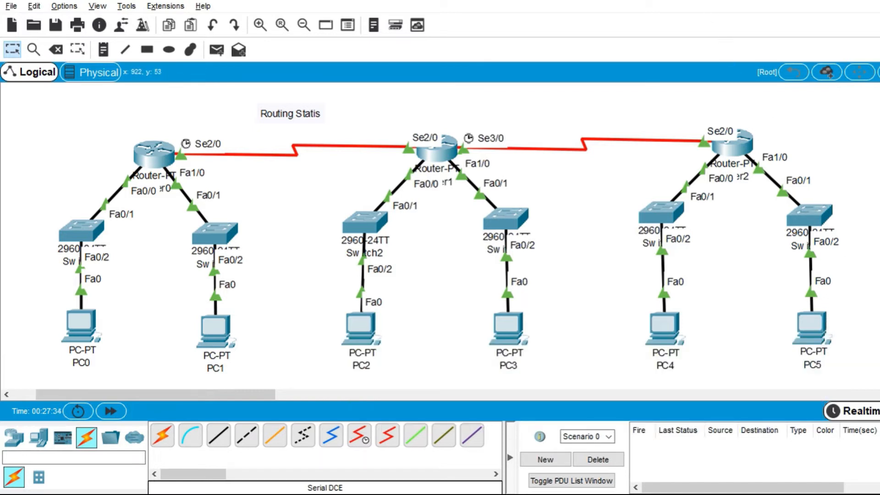
click(687, 0)
click(622, 54)
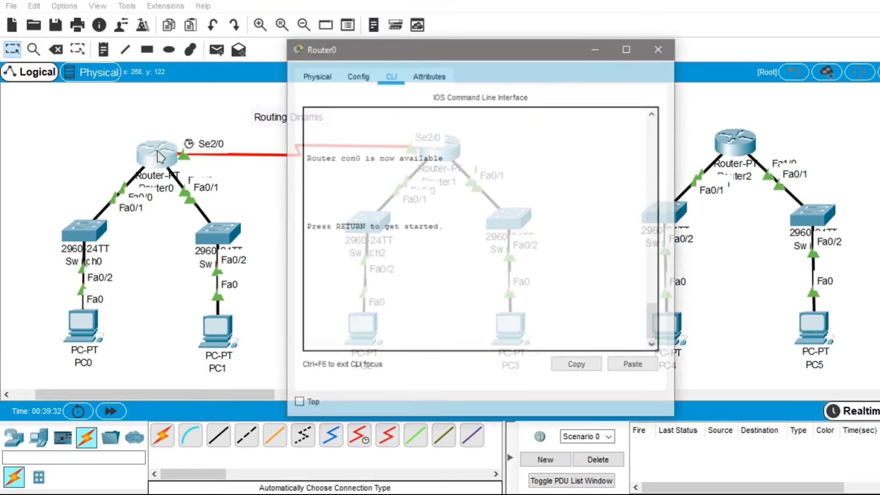
click(417, 232)
key(Return)
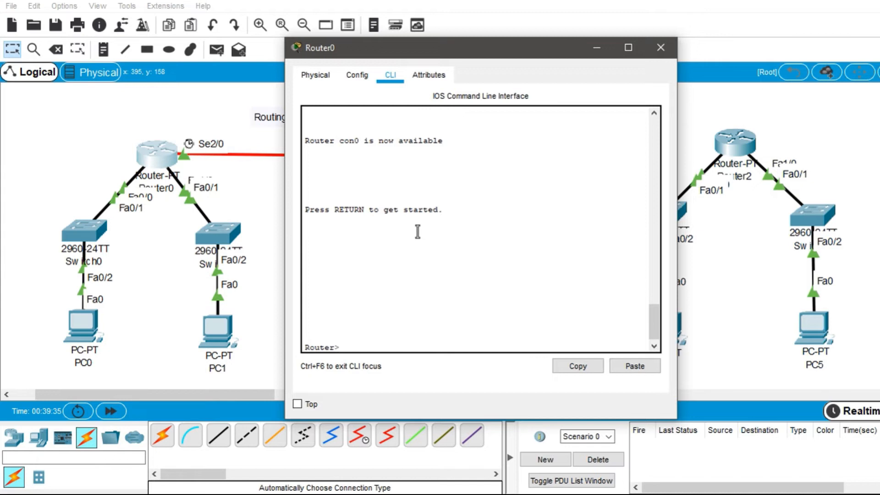
text(enable)
key(Return)
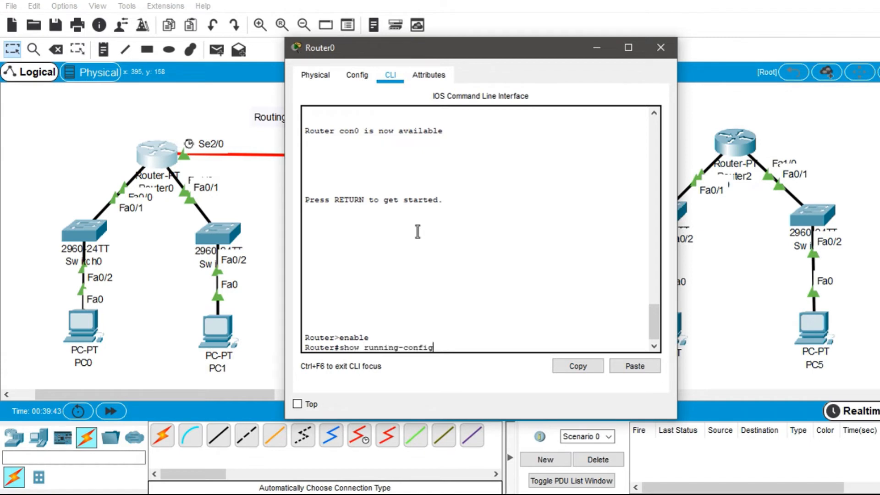
Display Router0's running configuration with show running-config as far as the RIP networks and close its window
key(Return)
key(space)
key(space)
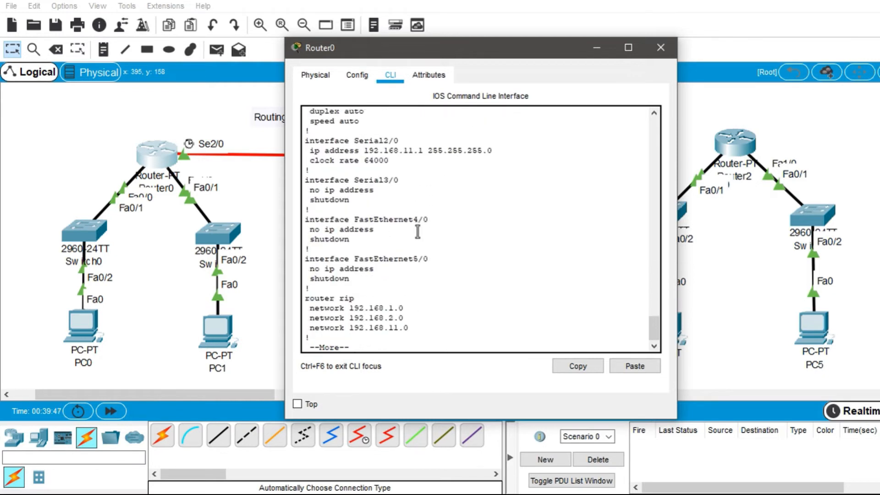
key(Return)
key(Return)
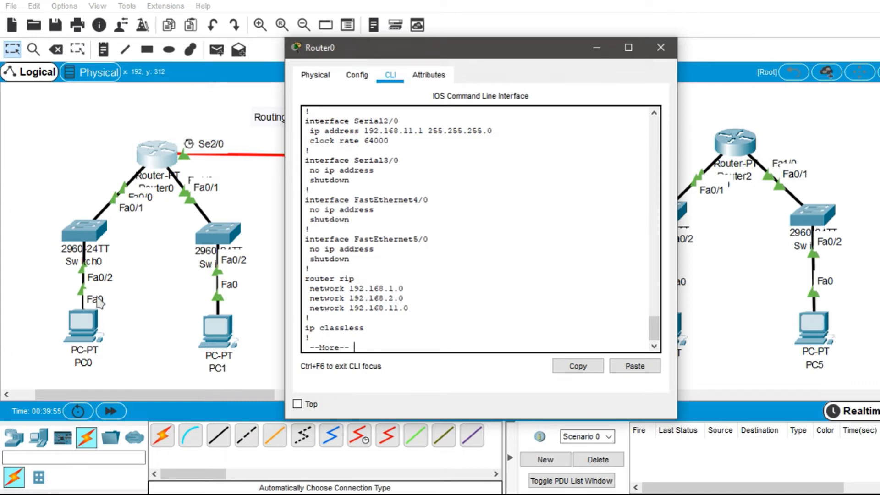
drag(437, 54, 631, 75)
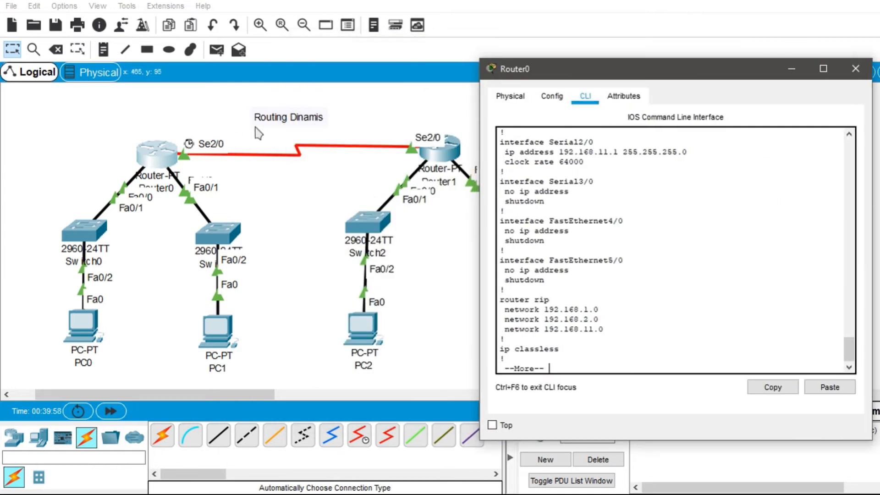
click(856, 68)
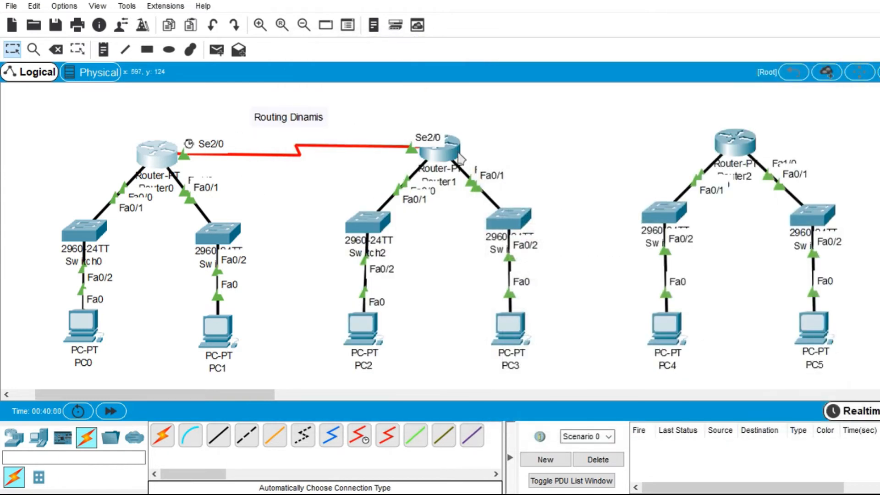
Open Router1's command line, move its window clear of the topology and enter privileged mode with enable
click(443, 154)
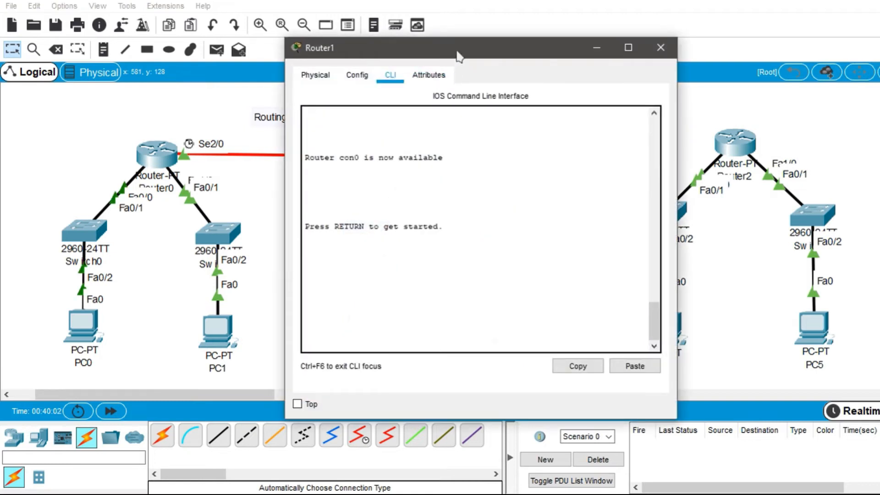
drag(458, 56, 718, 41)
click(695, 248)
key(Return)
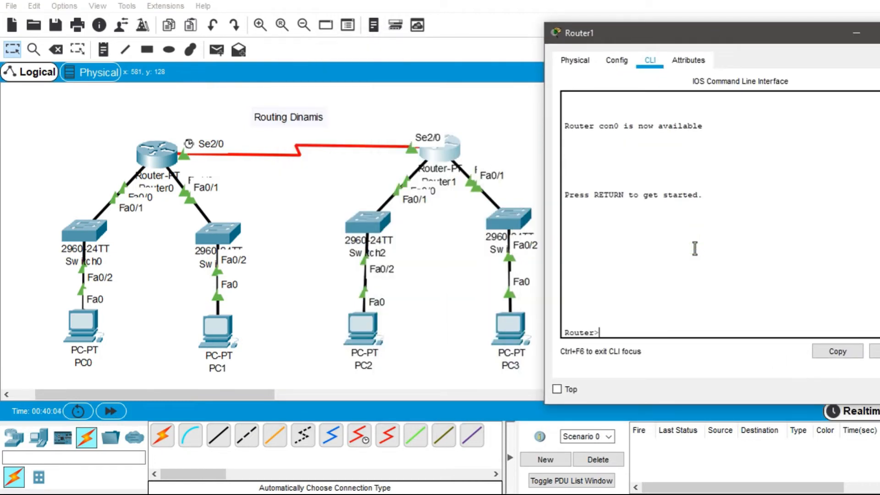
text(enable)
key(Return)
Display Router1's running configuration with show running-config as far as the RIP networks and close its window
text(show running-confi)
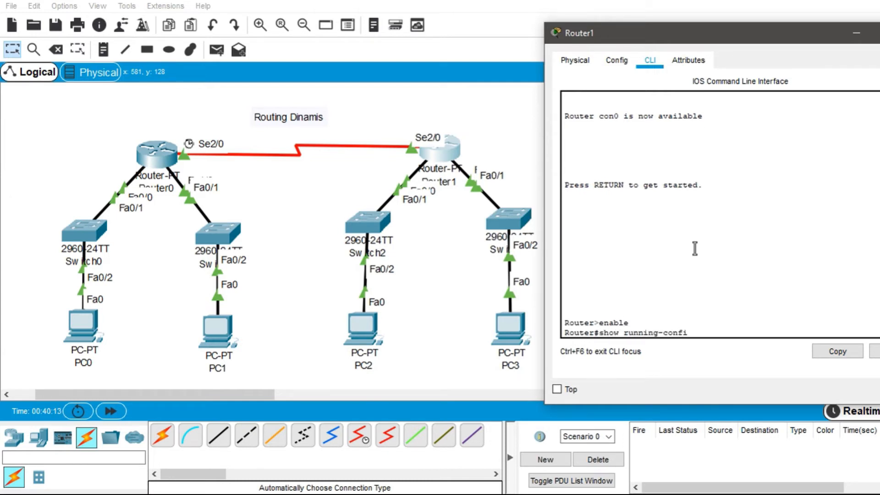
text(g)
key(Return)
key(Return)
key(Return)
key(Return)
key(Return)
key(Return)
key(Return)
key(Return)
key(Return)
key(Return)
key(Return)
key(Return)
key(Return)
key(Return)
key(Return)
key(Return)
key(Return)
key(Return)
key(Return)
key(Return)
key(Return)
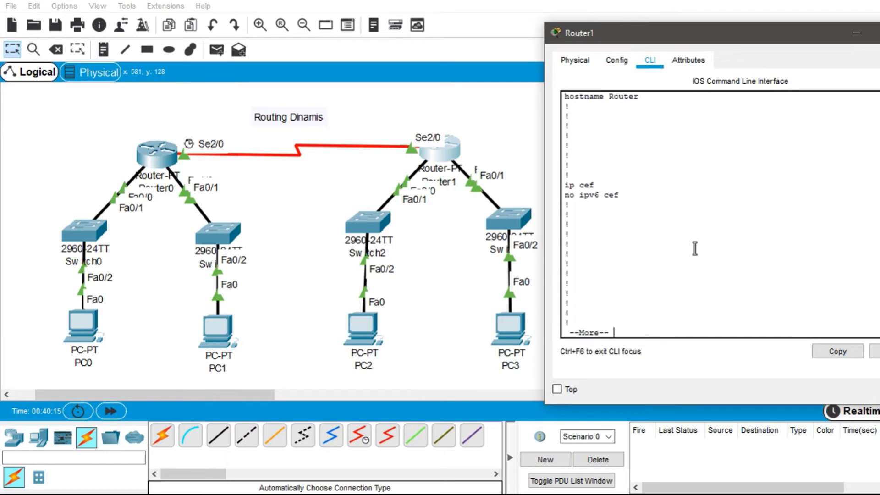
key(Return)
key(Return)
key(Return)
key(Return)
key(Return)
key(Return)
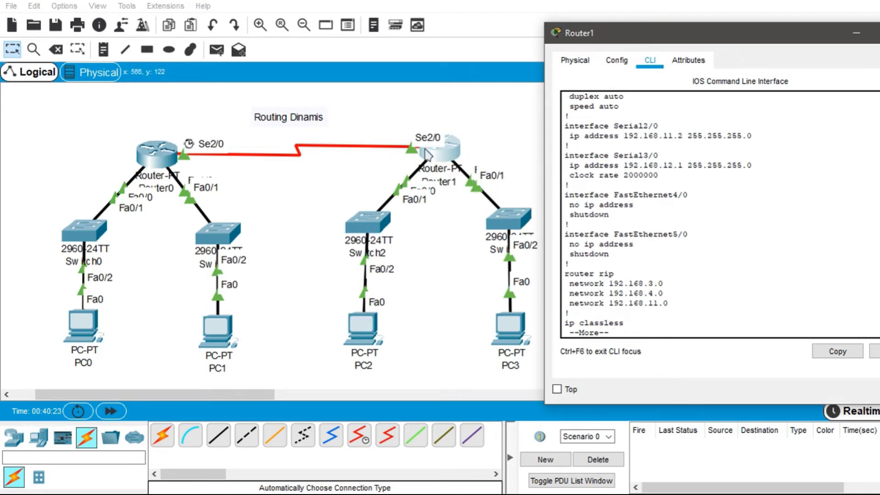
click(879, 33)
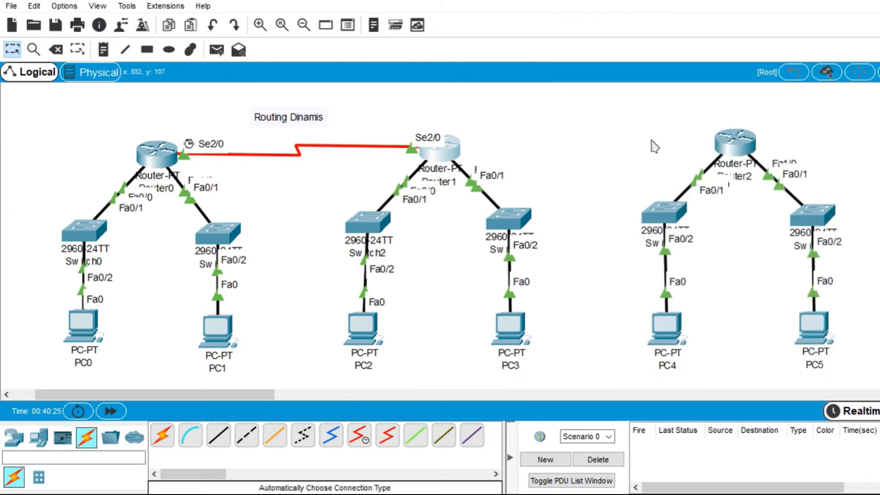
Connect Router1's Serial3/0 to Router2's Serial2/0 with a Serial DCE cable
click(362, 436)
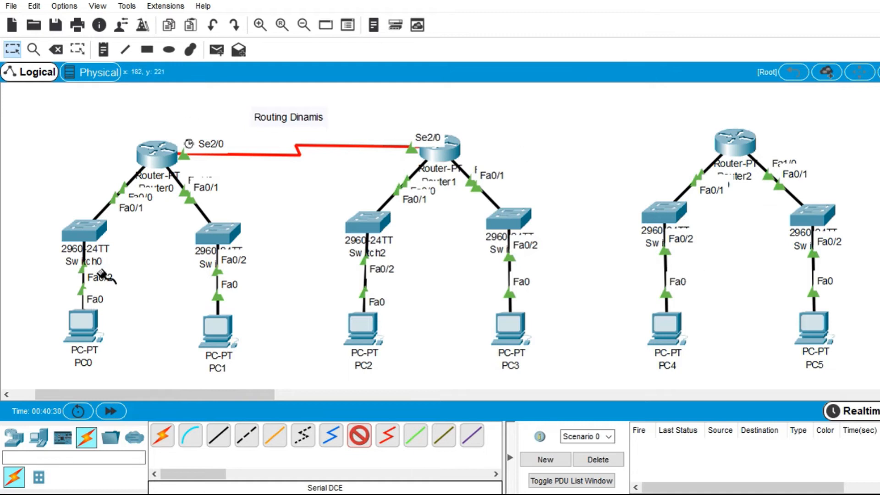
click(448, 147)
click(477, 187)
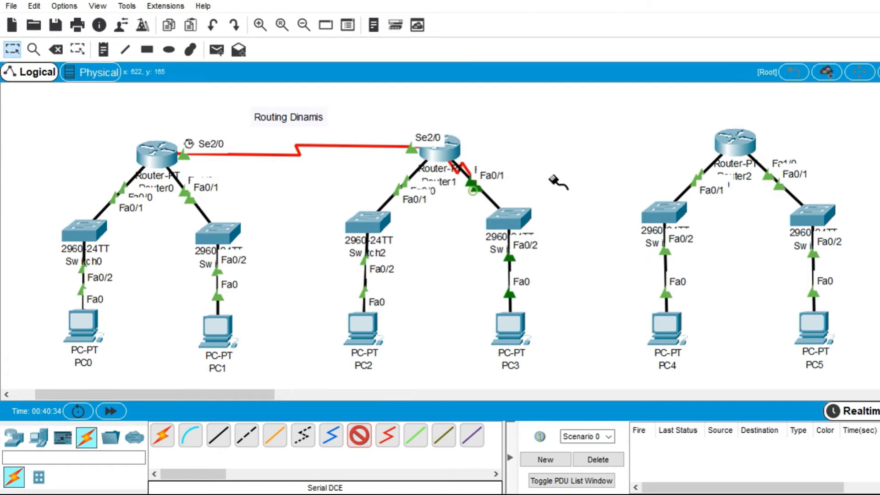
click(734, 141)
click(752, 184)
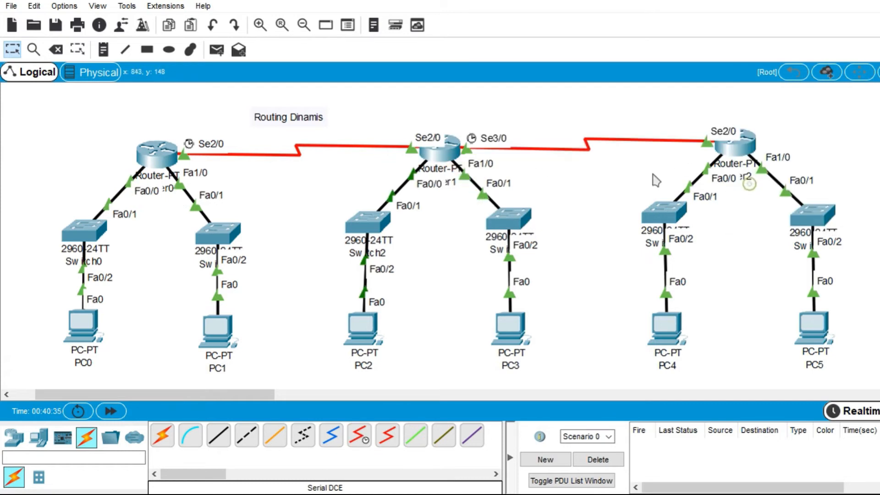
Check the interface addresses of Router1 and Router2, and enter privileged mode in Router2's command line
mouse_move(439, 159)
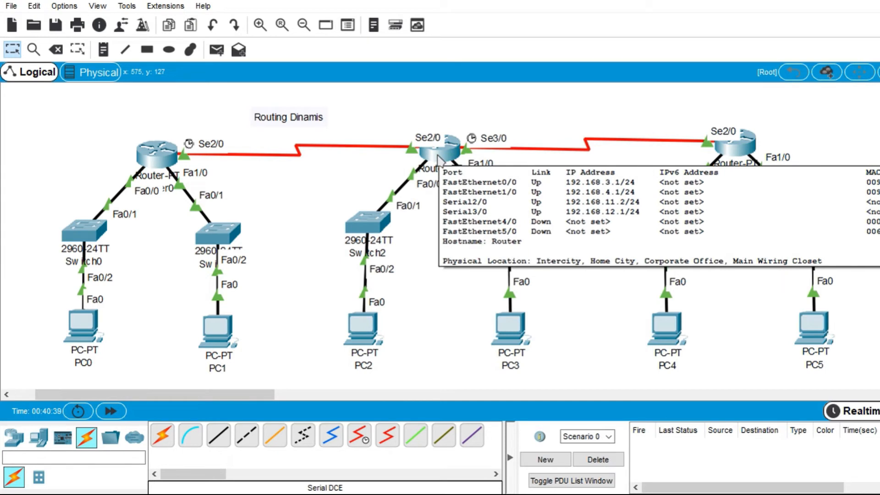
mouse_move(744, 151)
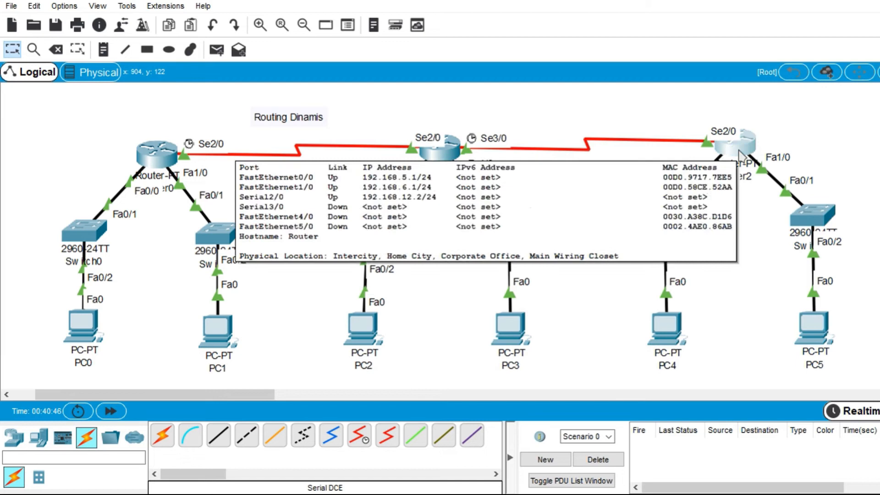
click(739, 154)
click(389, 76)
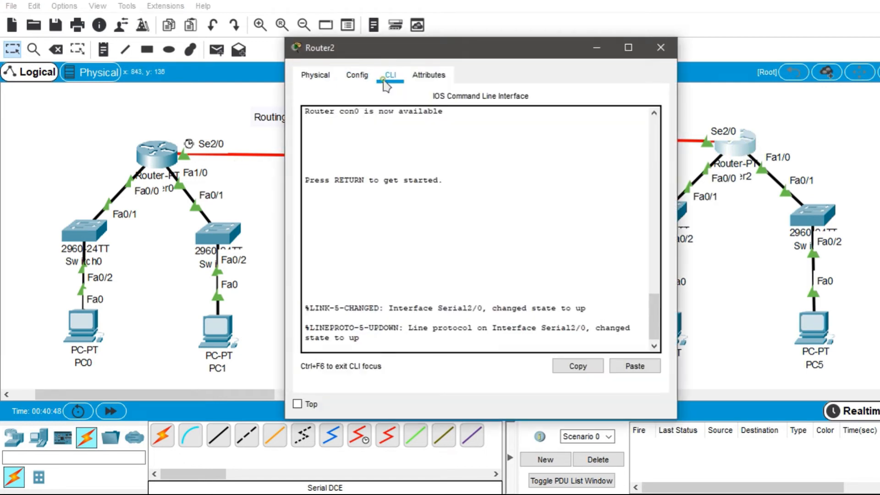
key(Return)
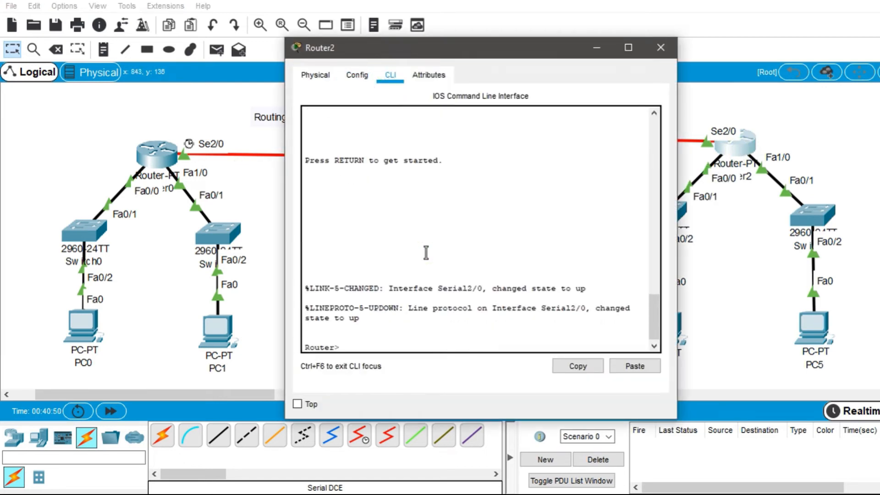
text(enable)
key(Return)
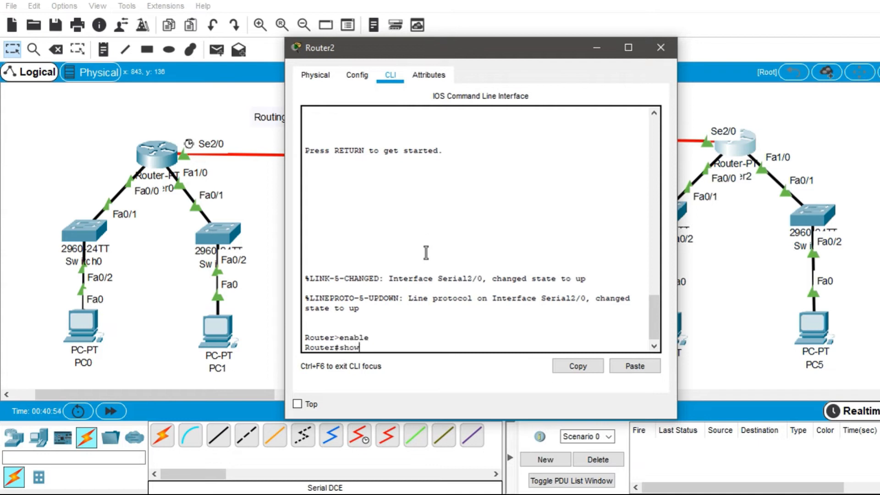
Display Router2's full running configuration with show running-config to check for existing routing settings
text(show running-config)
key(Return)
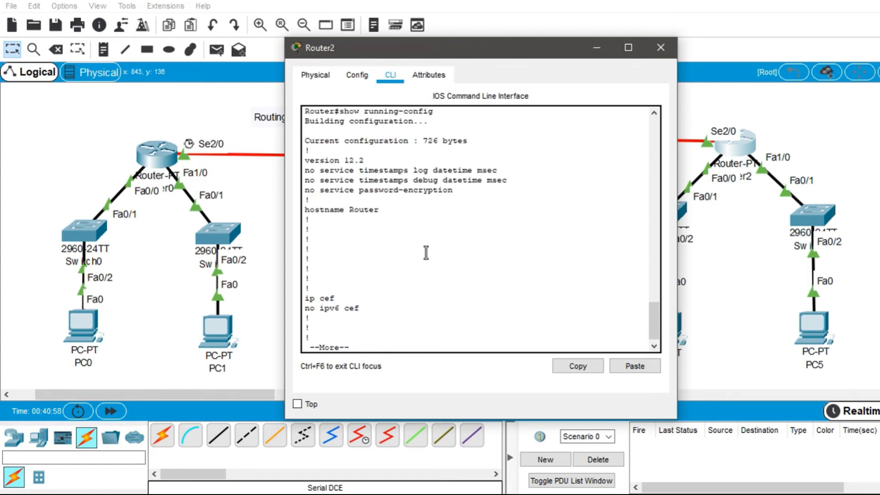
key(space)
key(space)
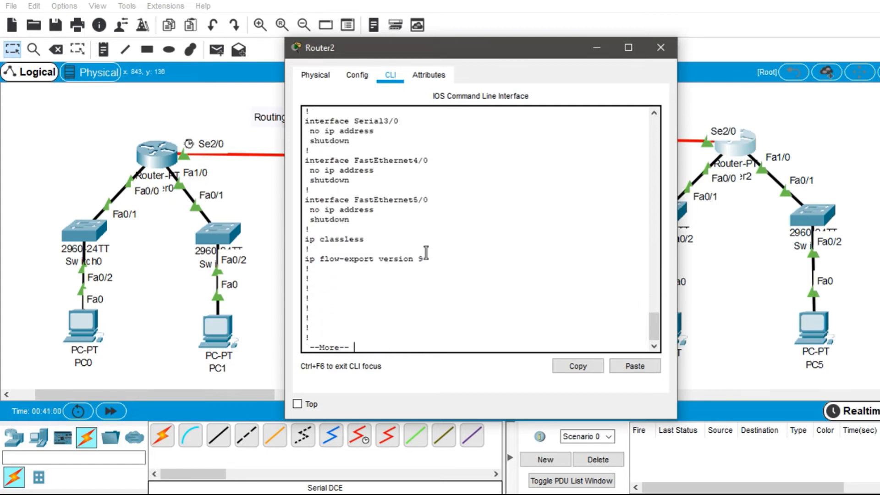
key(Return)
key(Return)
key(Return)
key(Return)
key(Return)
key(Return)
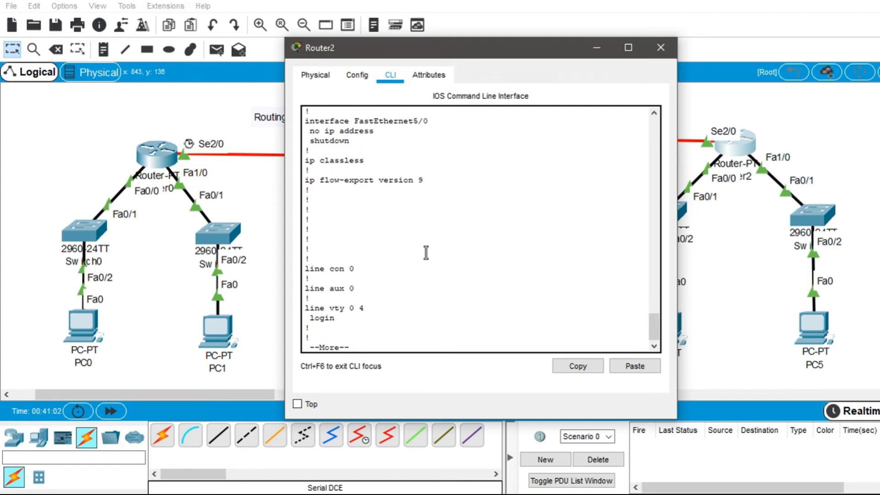
key(Return)
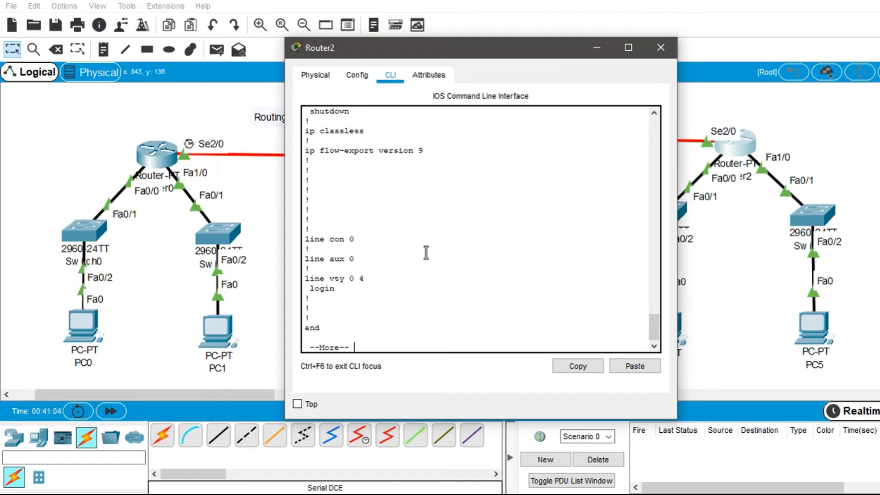
key(Return)
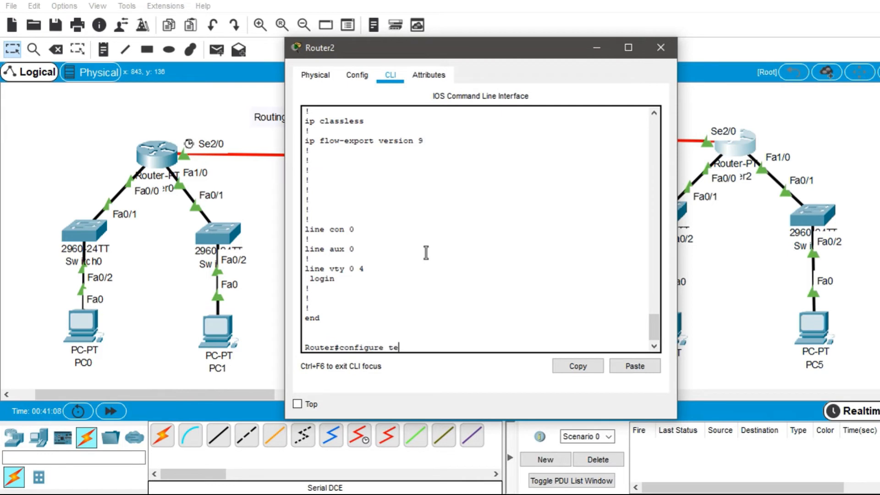
Enter global configuration mode on Router2 and start RIP configuration with router rip
text(configure terminal)
key(Return)
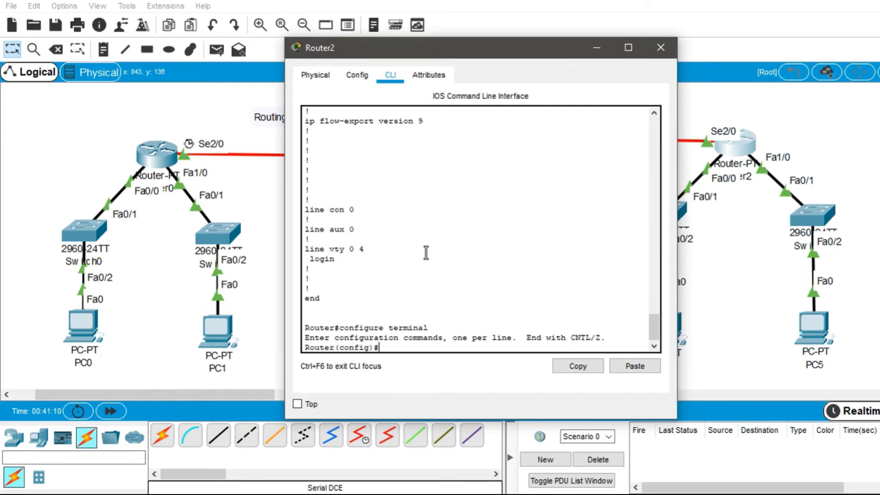
text(router rip)
key(Return)
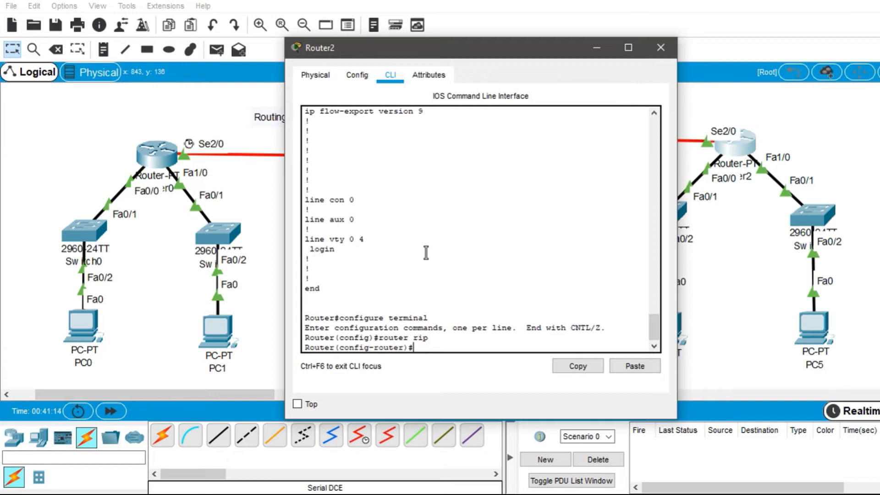
Look up Router2's interface addresses in the topology and add network 192.168.5.0 to its RIP configuration
text(network)
drag(500, 49, 262, 63)
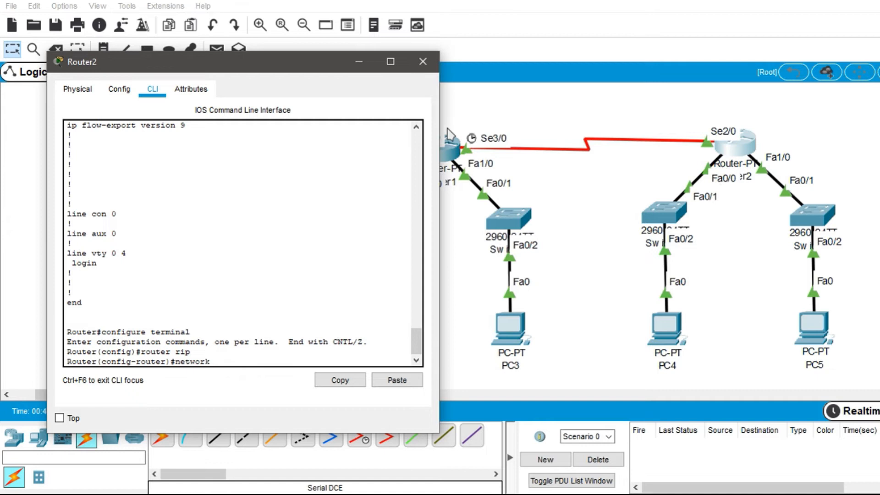
click(625, 206)
mouse_move(747, 152)
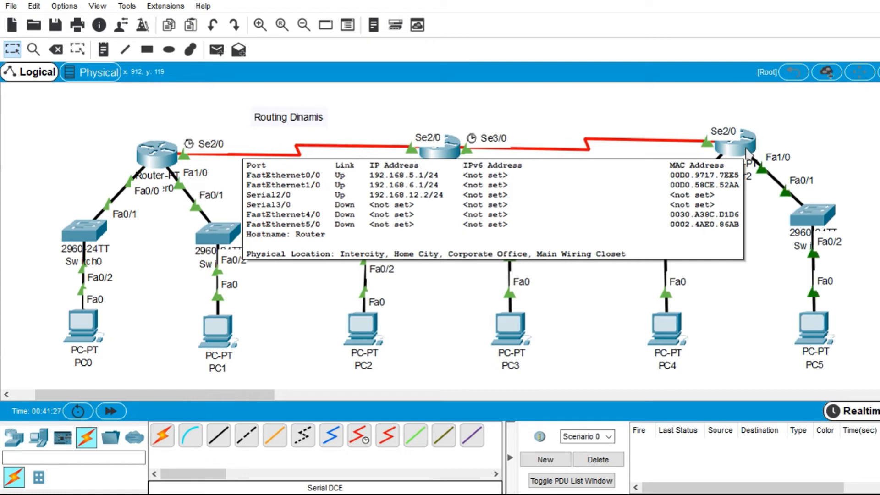
click(752, 151)
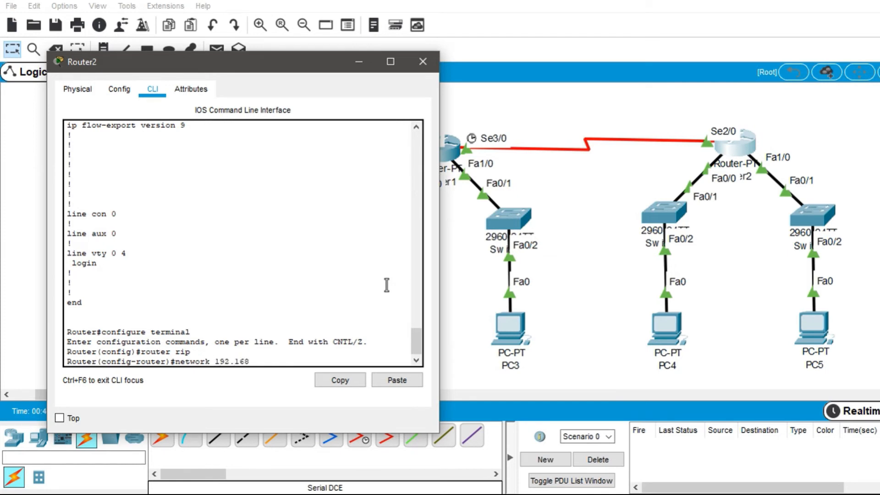
key(Return)
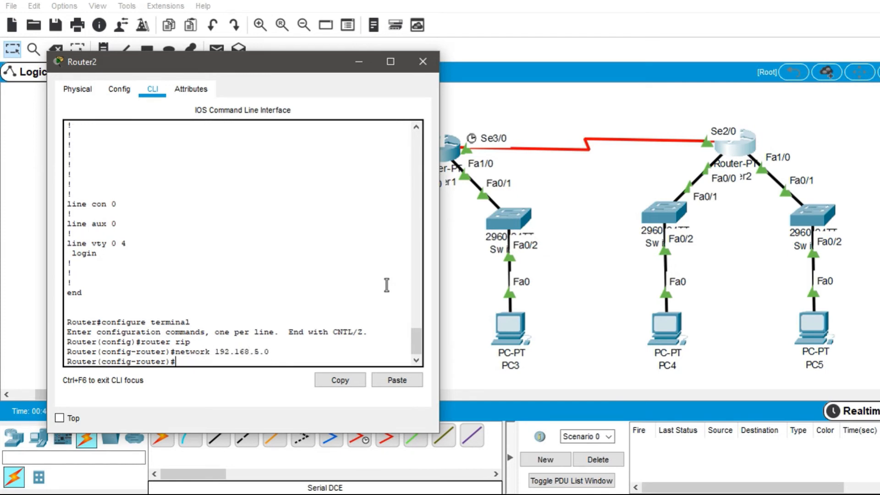
Add networks 192.168.6.0 and 192.168.12.0 to Router2's RIP configuration
key(Up)
key(Left)
key(Left)
key(Return)
key(Up)
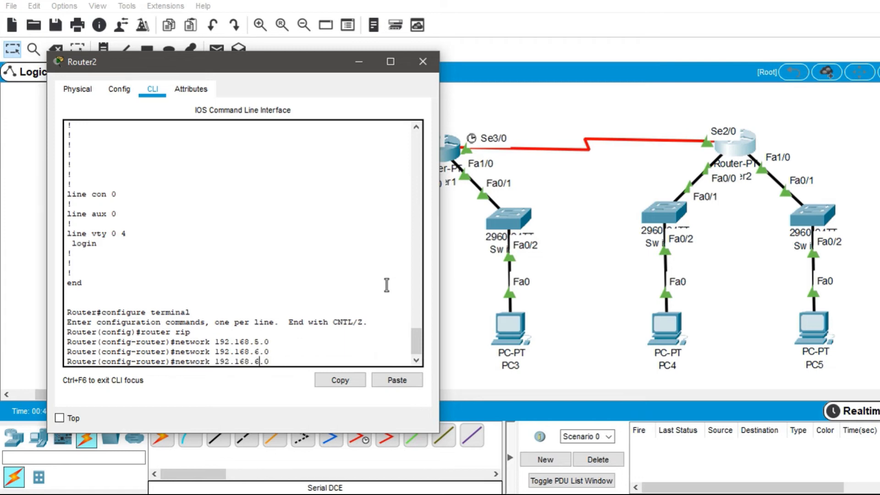
key(Return)
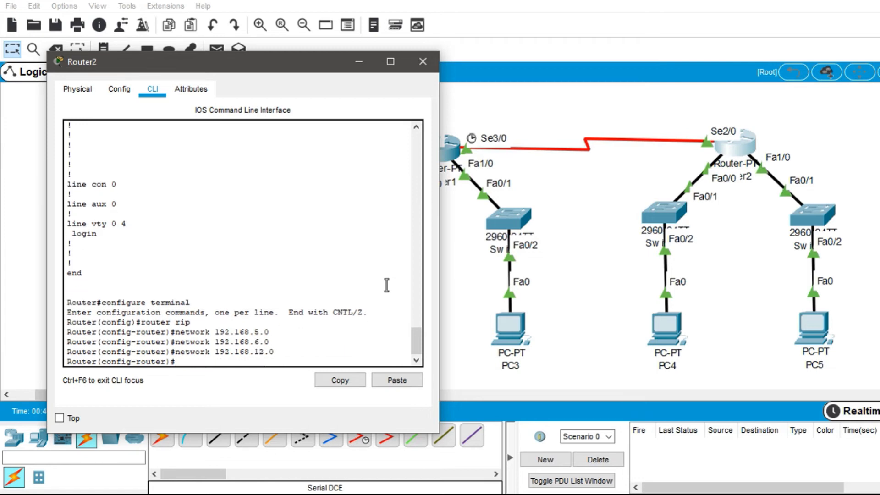
Review the networks listed under router rip in Router1's running configuration
click(433, 63)
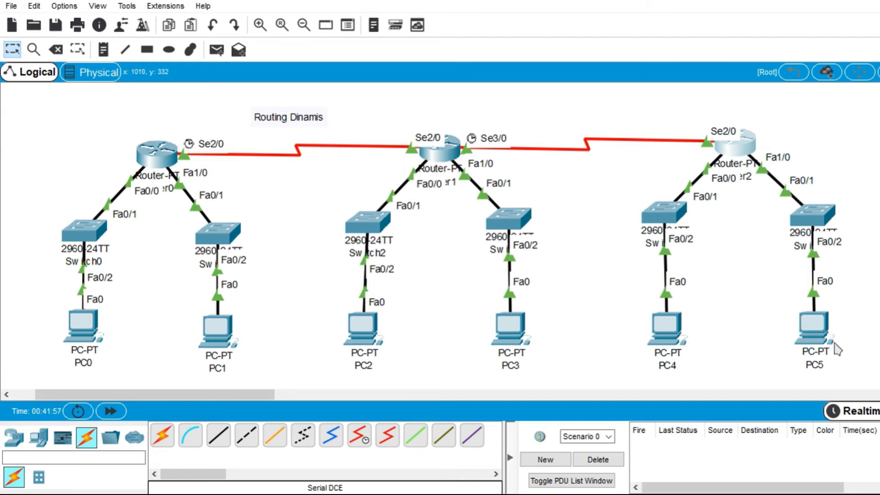
mouse_move(835, 349)
mouse_move(450, 155)
mouse_move(744, 147)
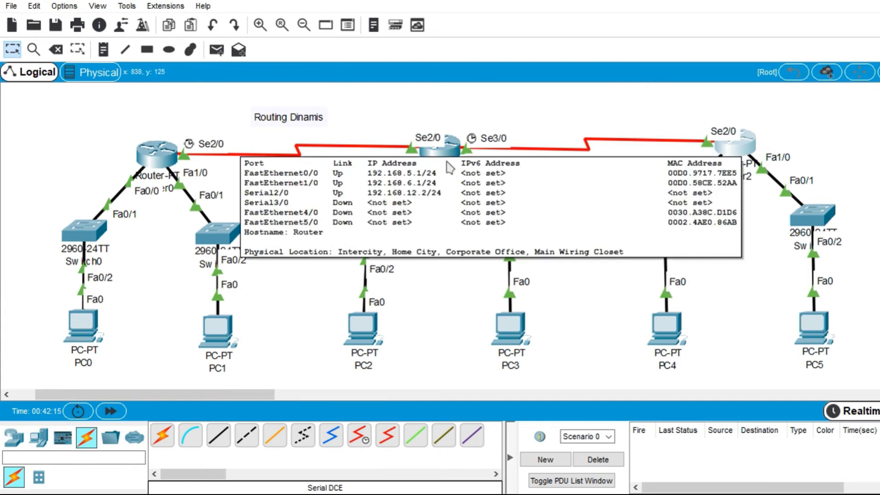
click(441, 147)
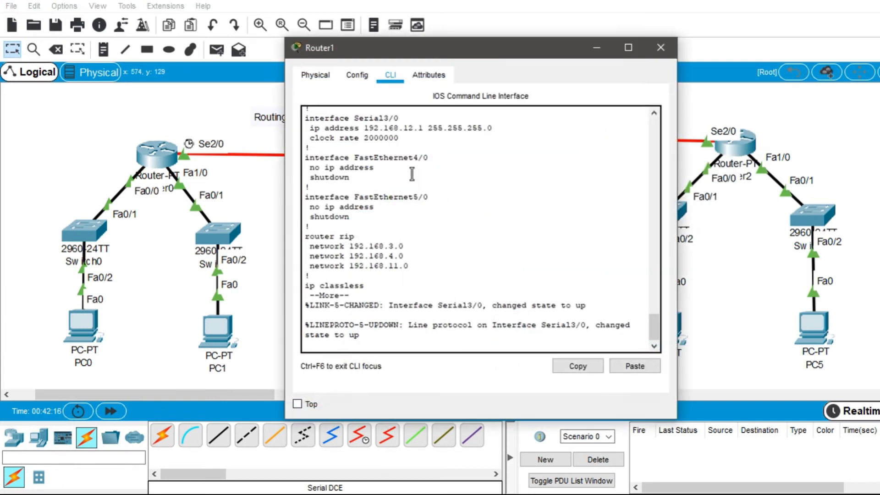
drag(485, 55, 781, 51)
drag(645, 242, 699, 242)
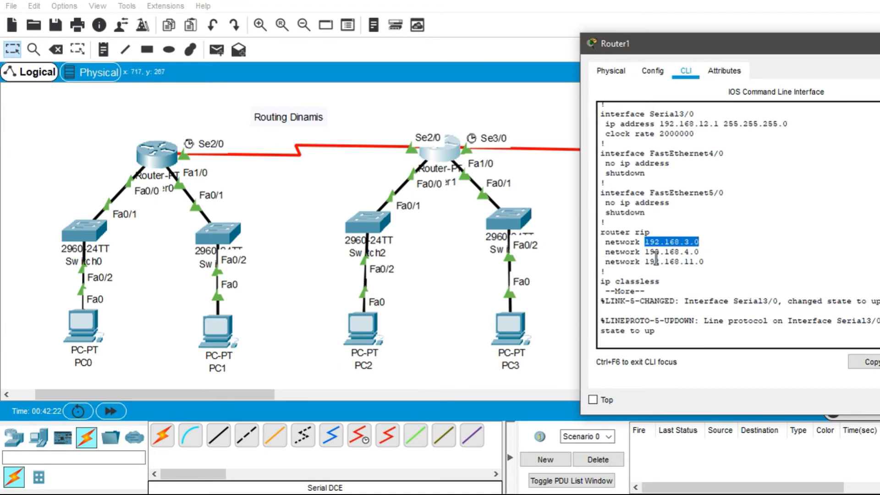
drag(644, 252, 700, 251)
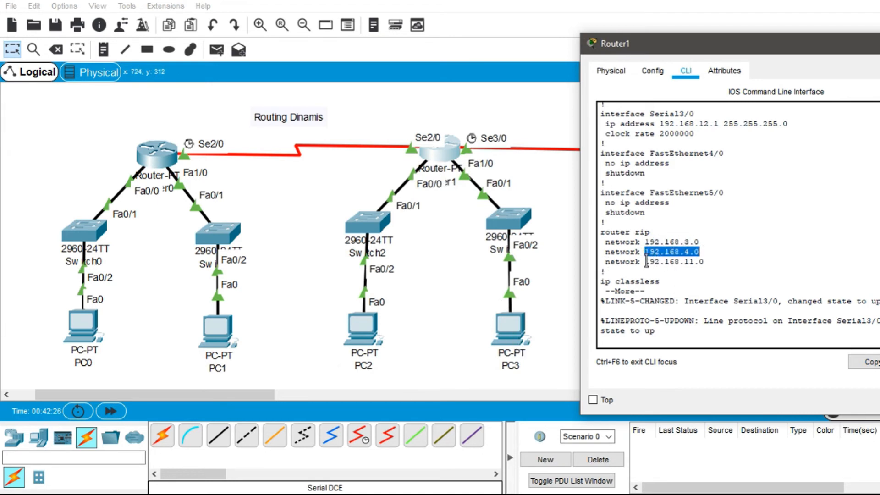
drag(645, 262, 705, 262)
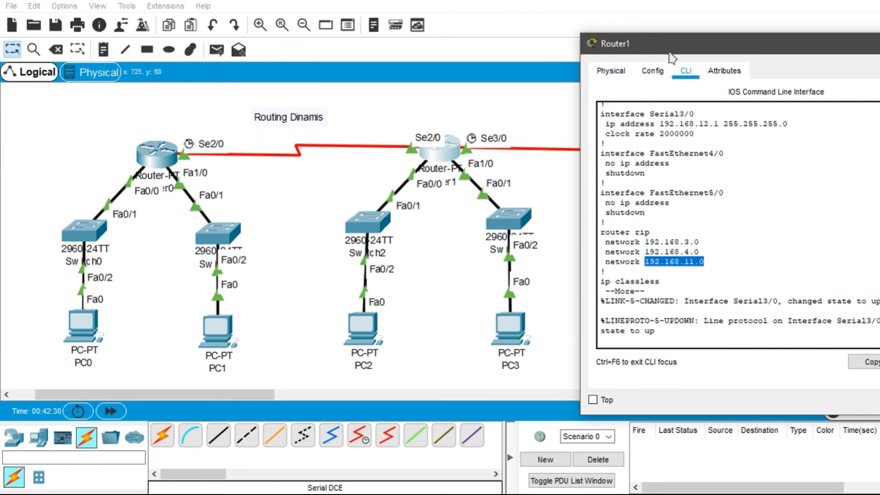
Leave Router1's configuration listing and display its routing table with show ip route
drag(673, 48, 110, 37)
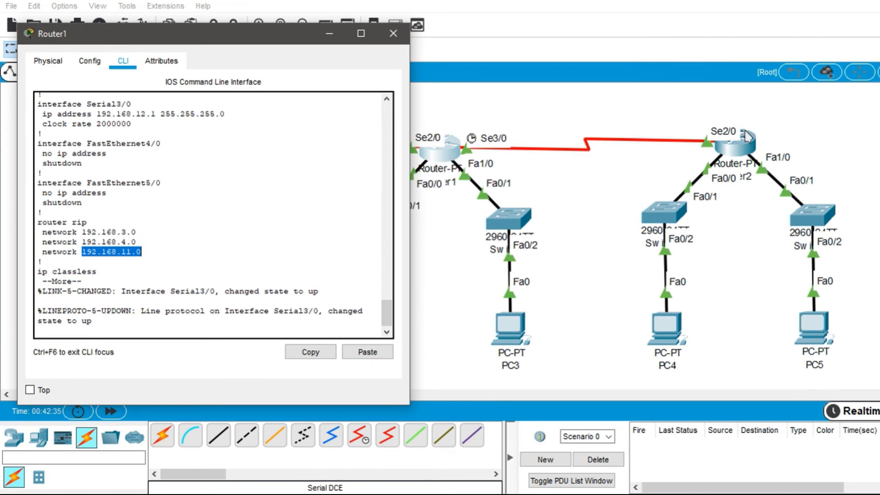
click(147, 251)
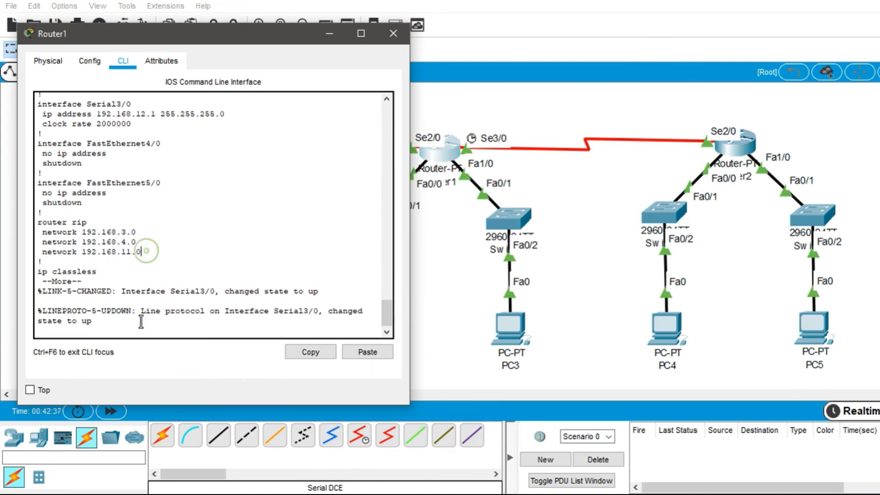
key(ctrl+c)
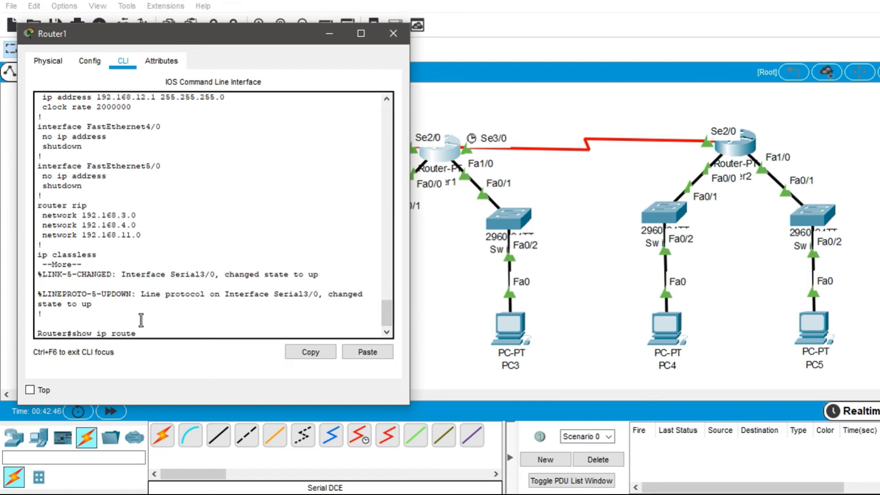
key(Return)
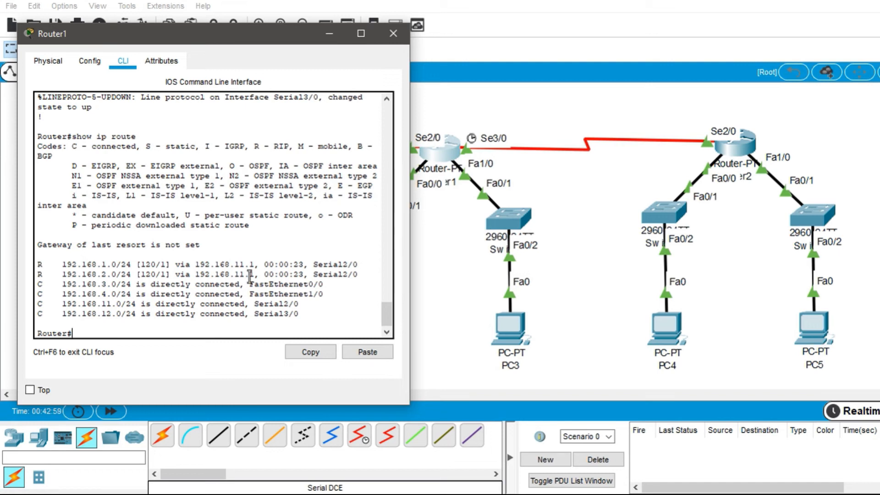
Add network 192.168.12.0 to Router1's RIP configuration and return to privileged EXEC mode
text(configure terminal)
key(Return)
text(router rip)
key(Return)
text(network 192.168.12.0)
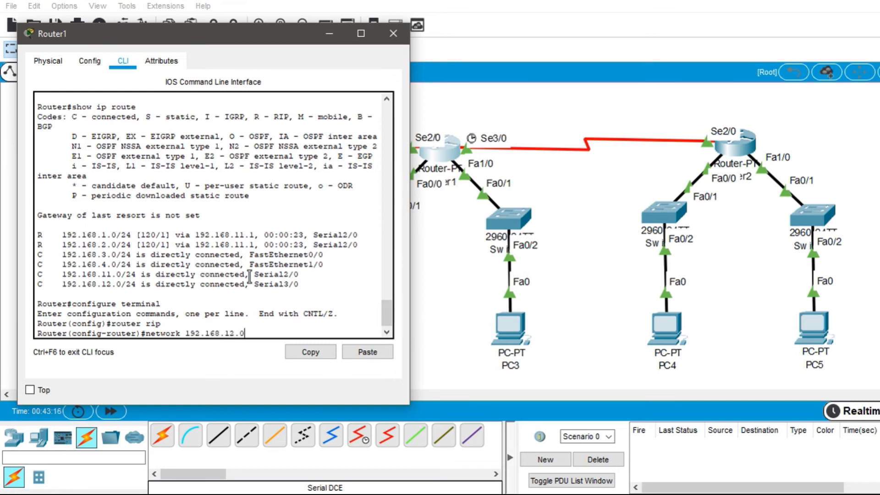
key(Return)
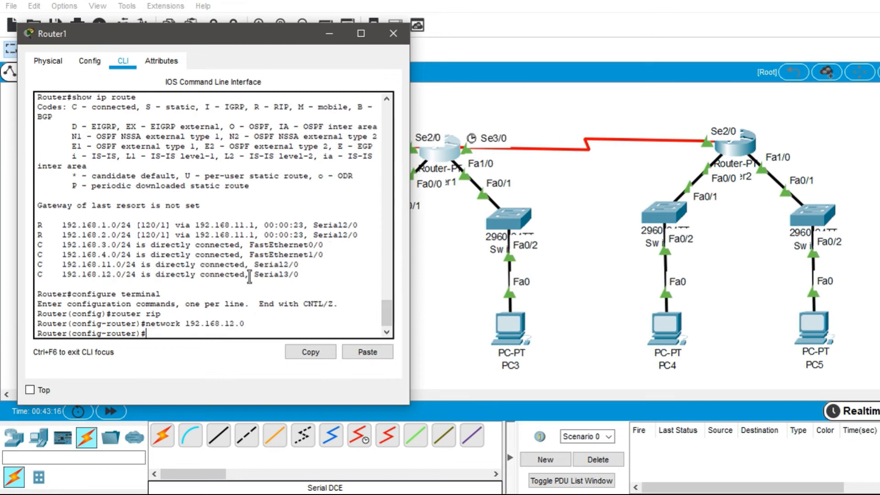
text(ex)
key(Return)
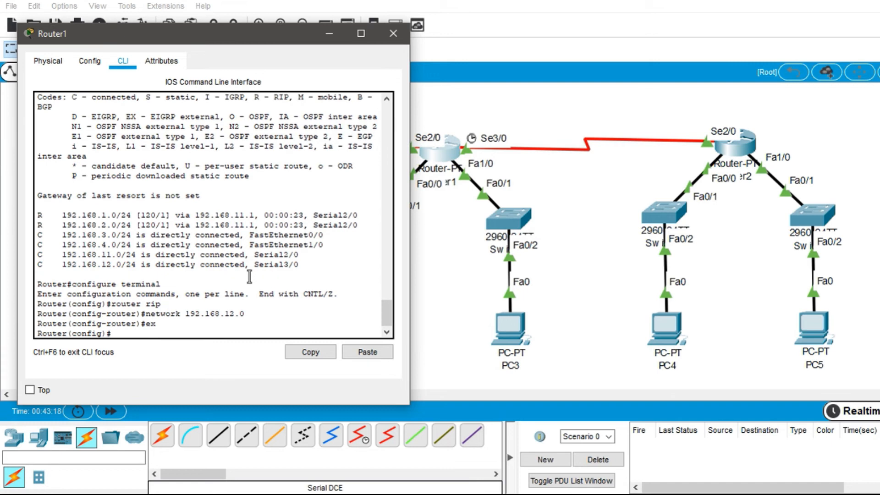
key(Return)
Display Router1's routing table again with show ip route and compare it with the earlier one
key(Up)
key(Up)
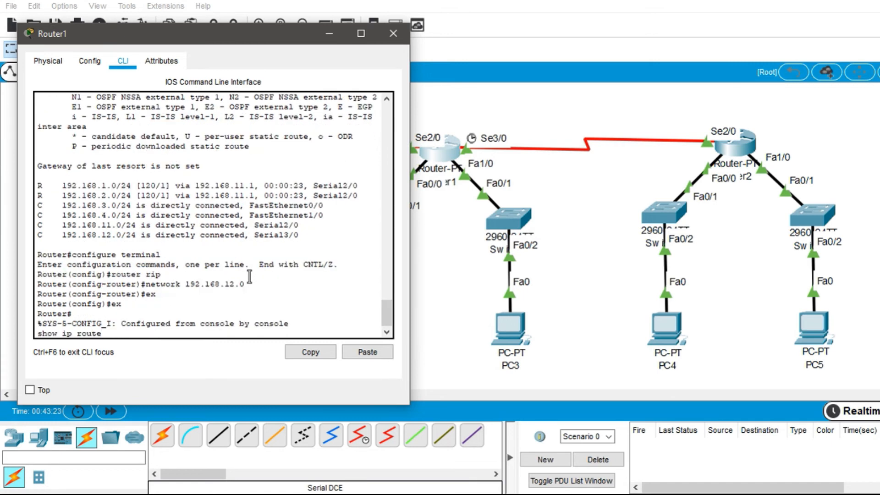
key(Return)
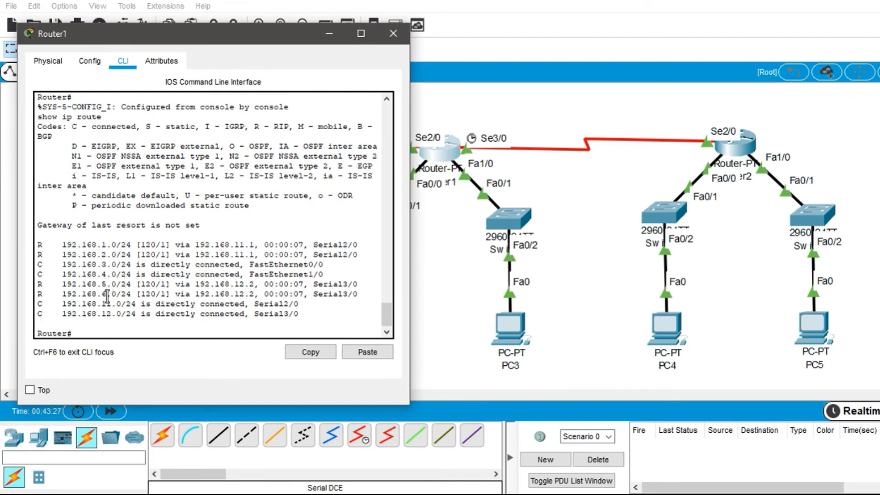
scroll(107, 296, up, 5)
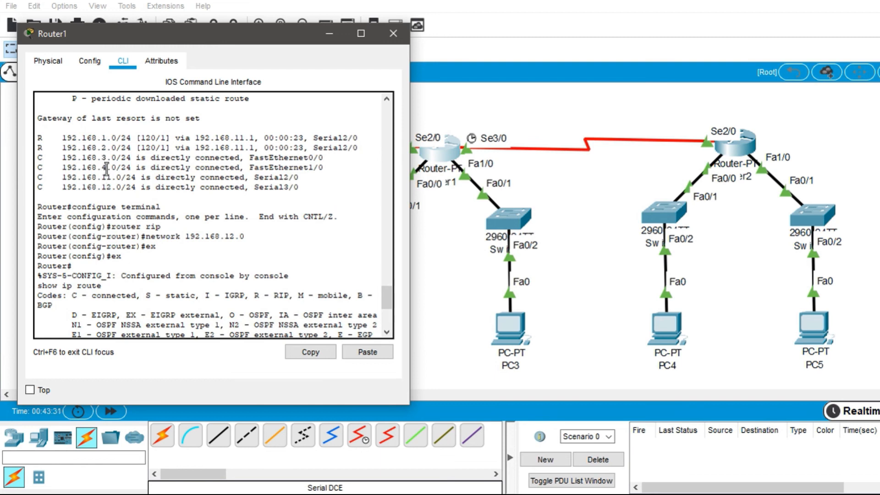
scroll(107, 168, down, 5)
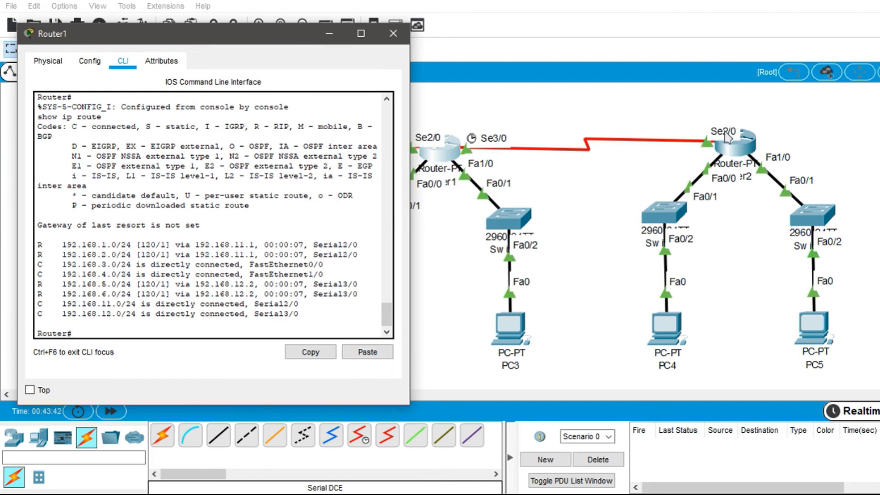
click(393, 33)
Test connectivity by sending simple PDUs from PC1 to PC4 and from PC2 to PC5
key(p)
click(219, 330)
click(669, 330)
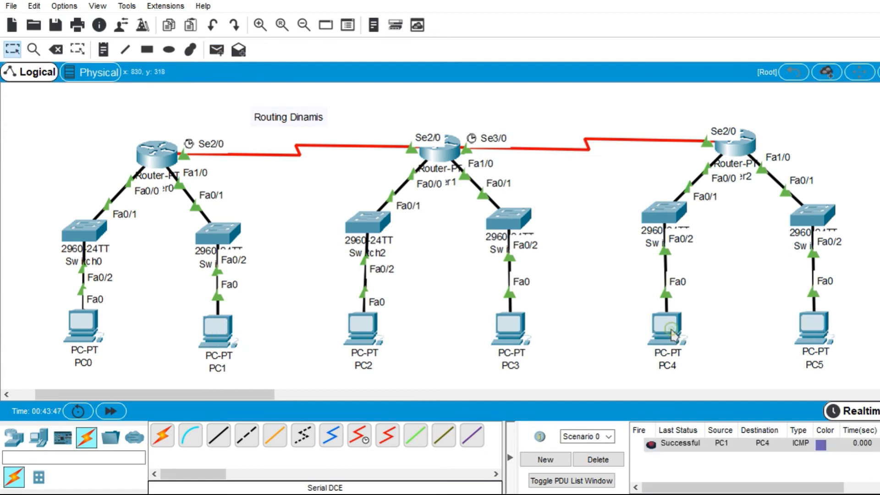
click(365, 329)
click(815, 327)
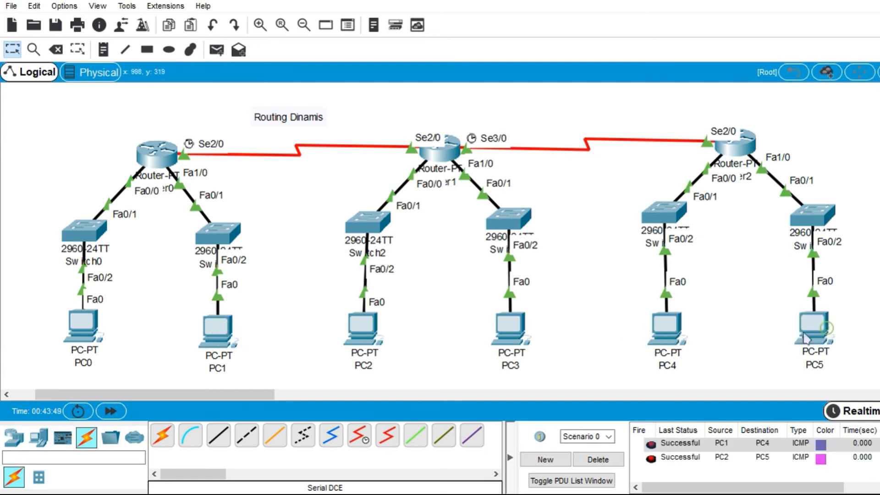
Send simple PDUs from PC0 to PC4 and from PC2 to PC5, and delete the scenario's PDU results
click(89, 325)
click(667, 329)
click(370, 328)
click(835, 333)
click(596, 459)
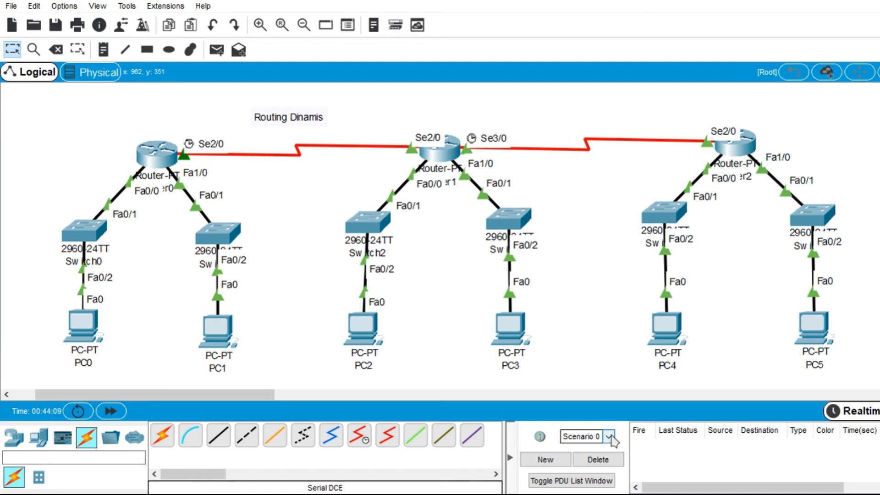
Switch to the static routing topology and review the ip route commands entered on Router0 for networks 192.168.5.0 and 192.168.6.0
key(alt+Tab)
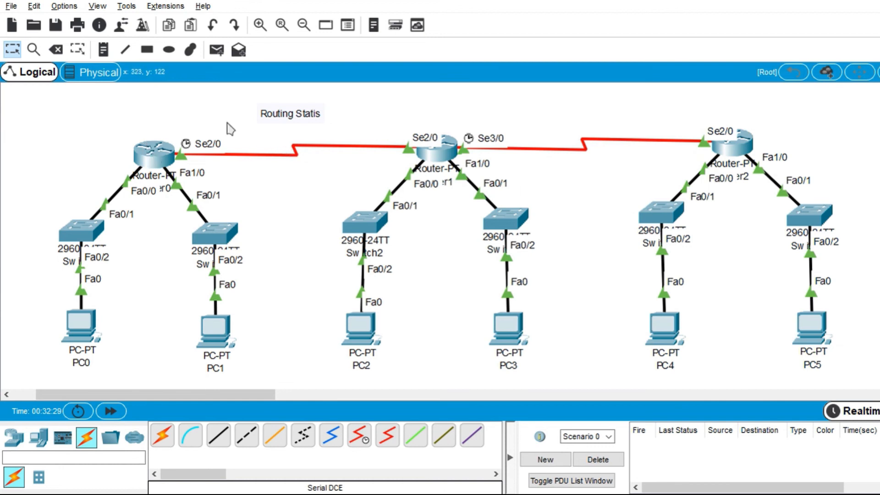
click(156, 153)
scroll(467, 298, up, 5)
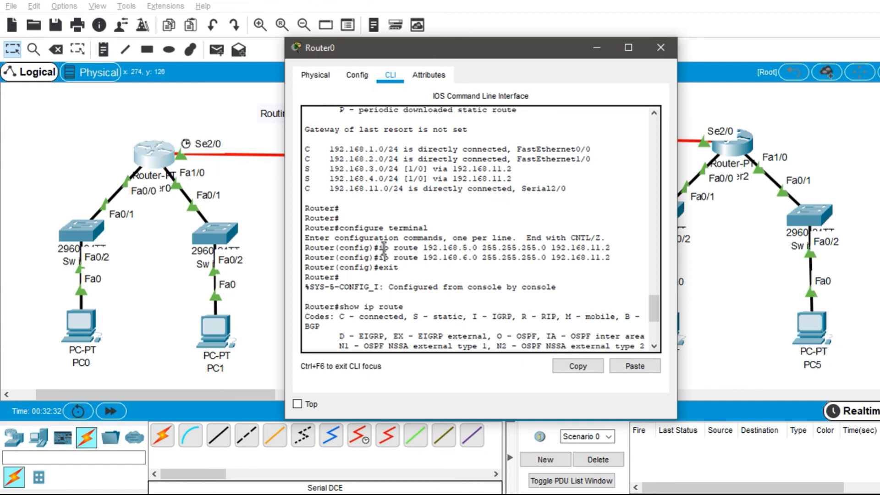
drag(382, 248, 608, 250)
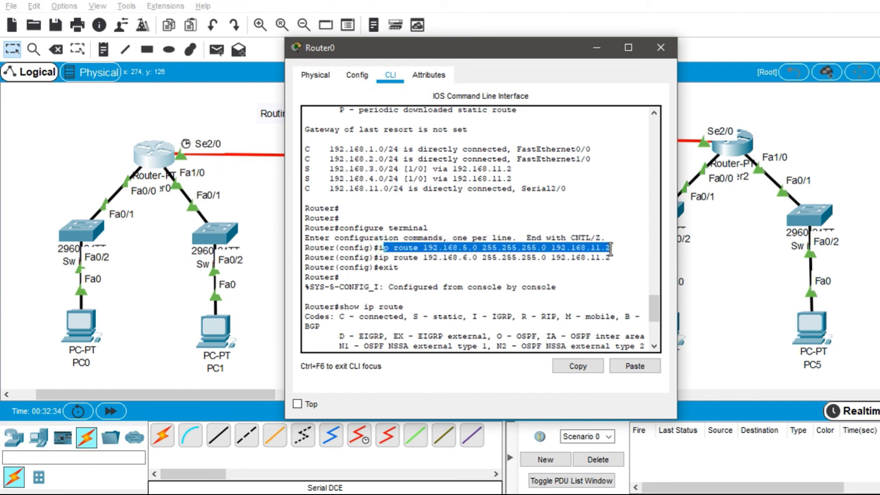
drag(379, 258, 611, 259)
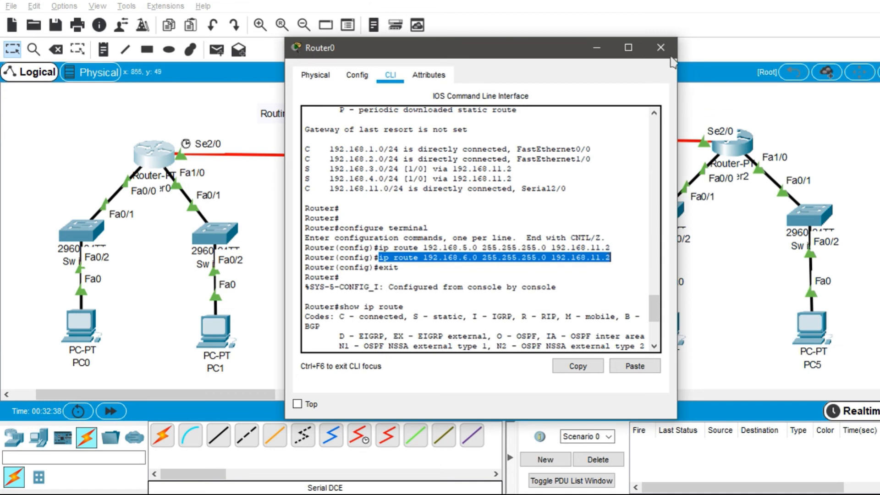
click(660, 47)
Review the ip route commands entered on the static topology's Router1 for networks 192.168.5.0 and 192.168.6.0
click(436, 150)
scroll(422, 236, up, 6)
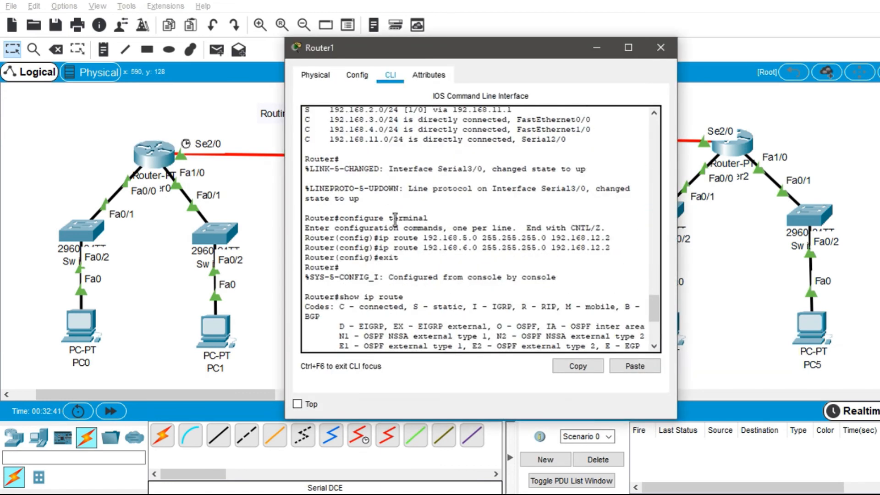
drag(377, 238, 611, 238)
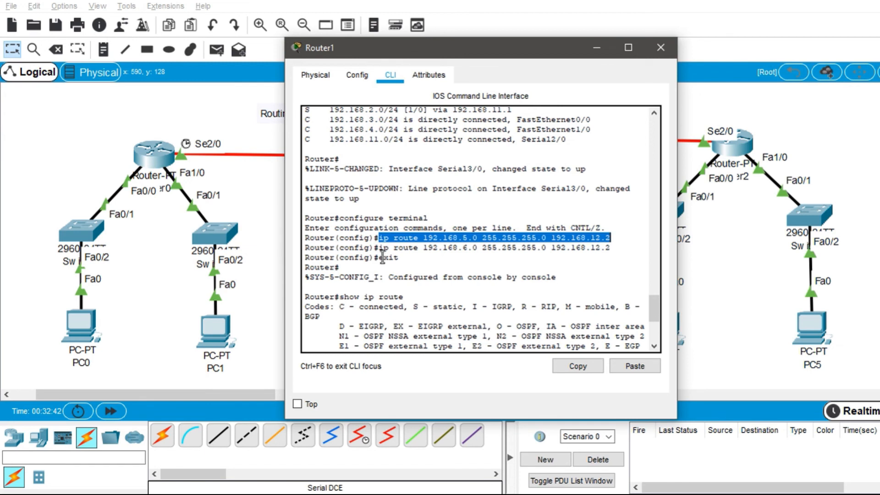
drag(377, 247, 611, 247)
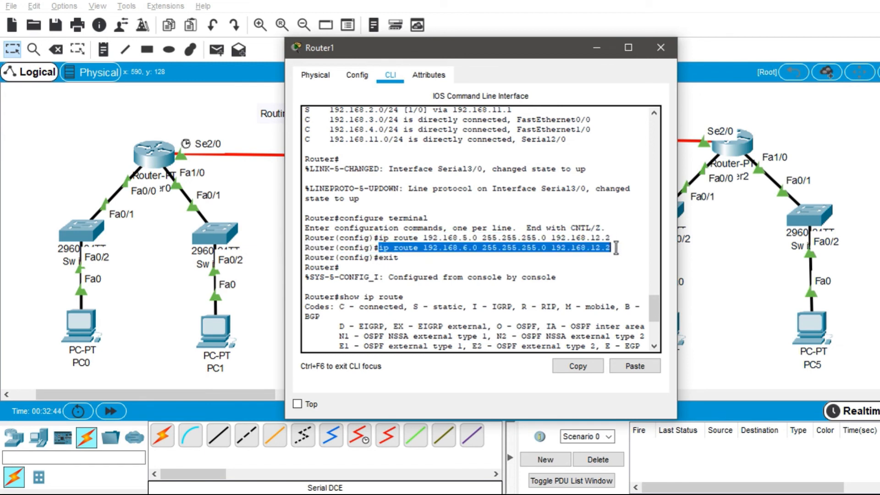
click(660, 48)
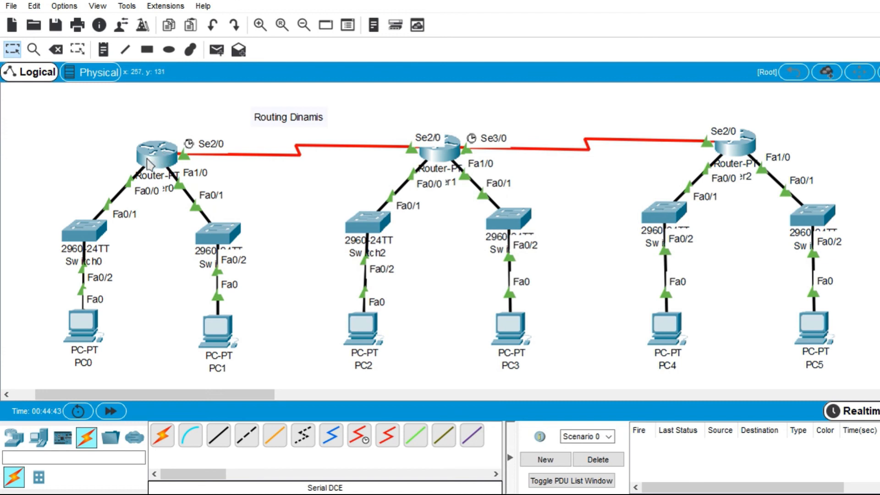
Return to the dynamic routing topology and review the network 192.168.12.0 command in Router1's RIP configuration history
mouse_move(148, 162)
click(452, 154)
scroll(438, 280, up, 6)
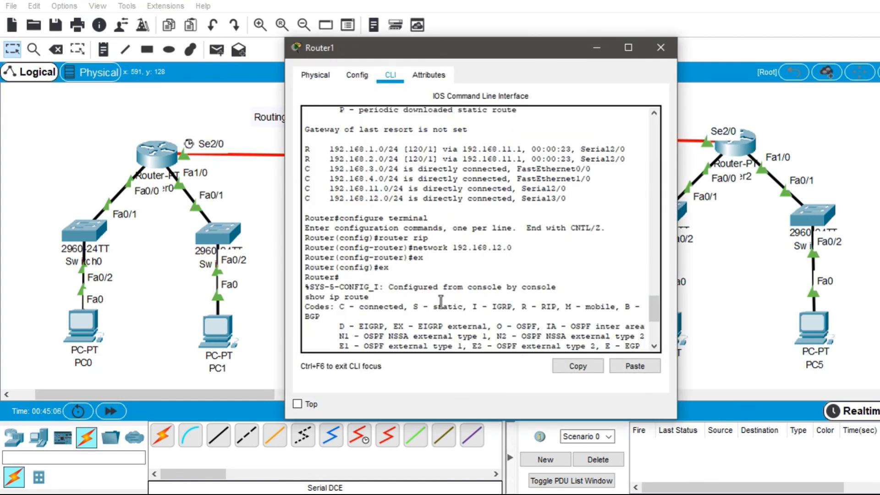
scroll(441, 301, up, 3)
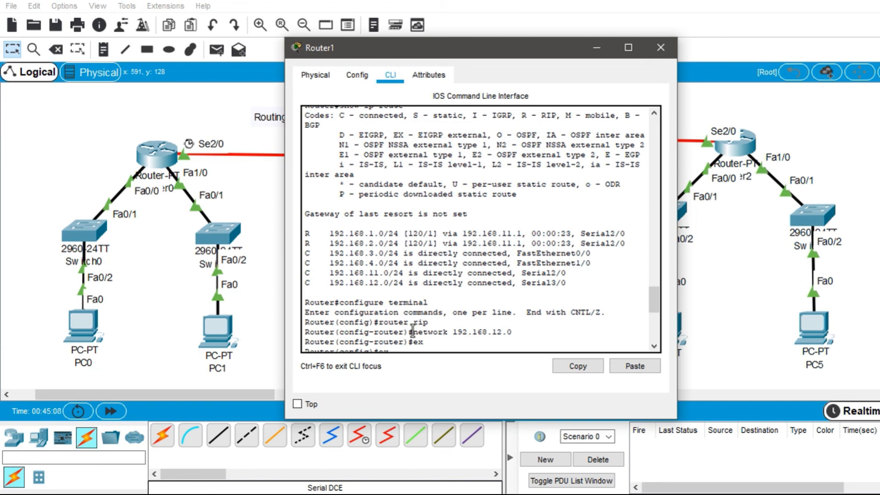
drag(413, 332, 512, 333)
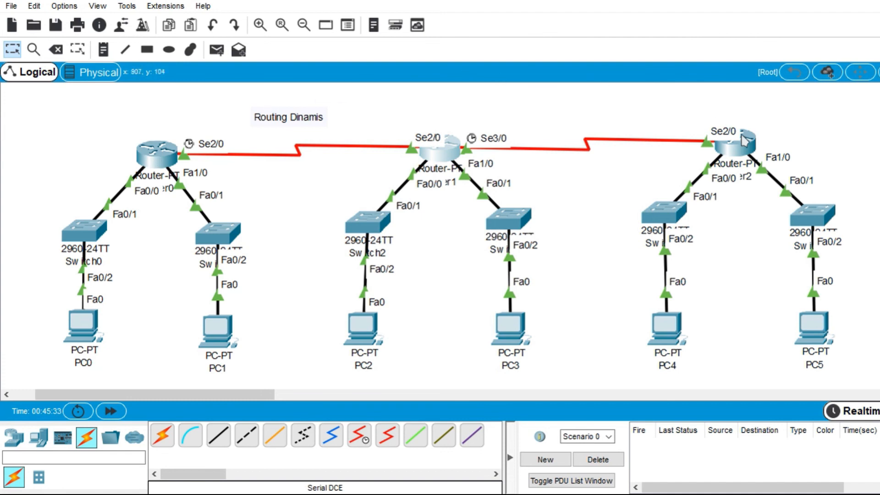
mouse_move(674, 228)
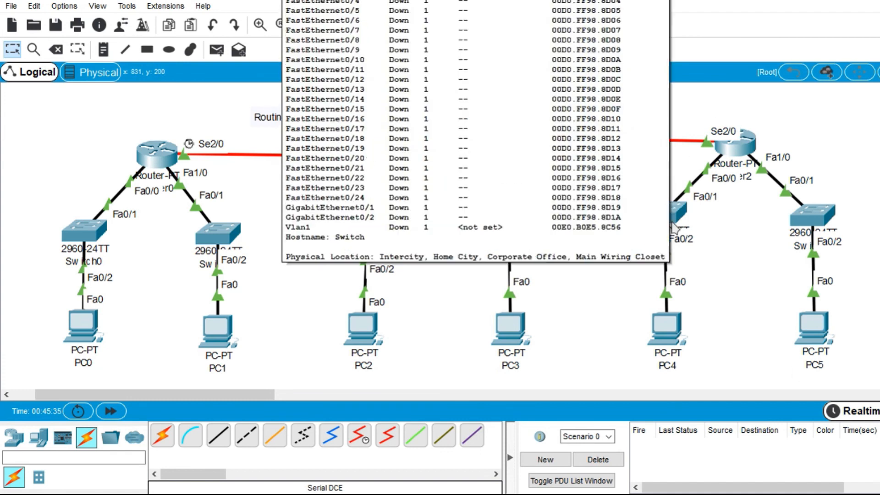